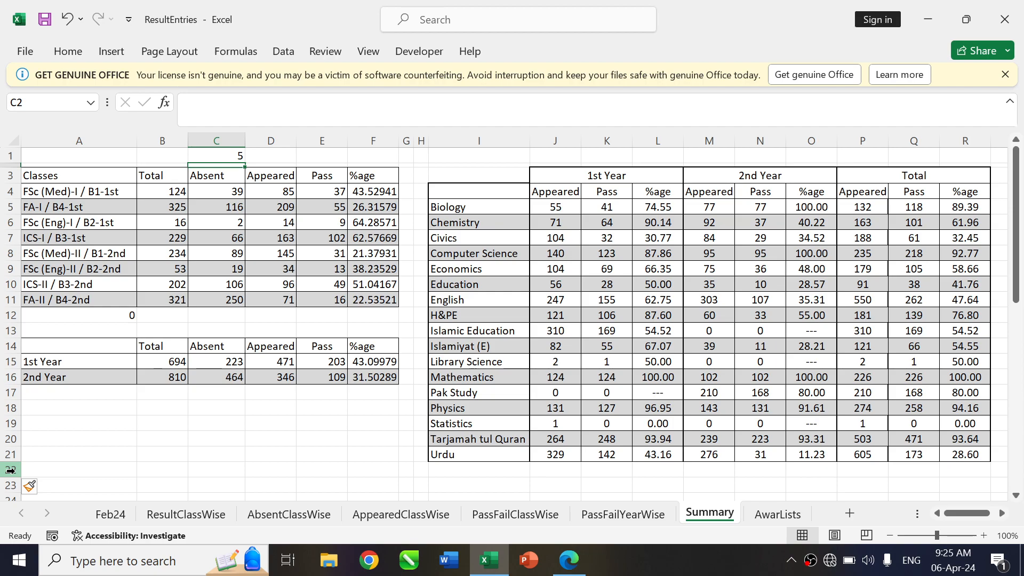
Examine the formula that generates the Classes list in cell A4 of the summary table.
{"action": "key", "text": "Left"}
{"action": "key", "text": "Left"}
{"action": "key", "text": "Down"}
{"action": "key", "text": "Down"}
{"action": "key", "text": "Down"}
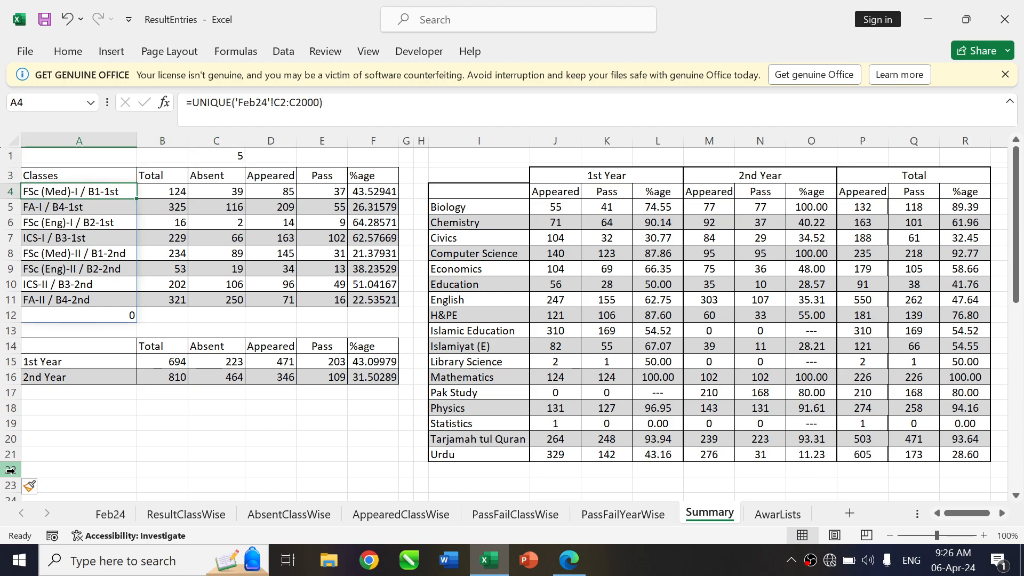
{"action": "key", "text": "Down"}
{"action": "key", "text": "Up"}
{"action": "key", "text": "Up"}
{"action": "key", "text": "Down"}
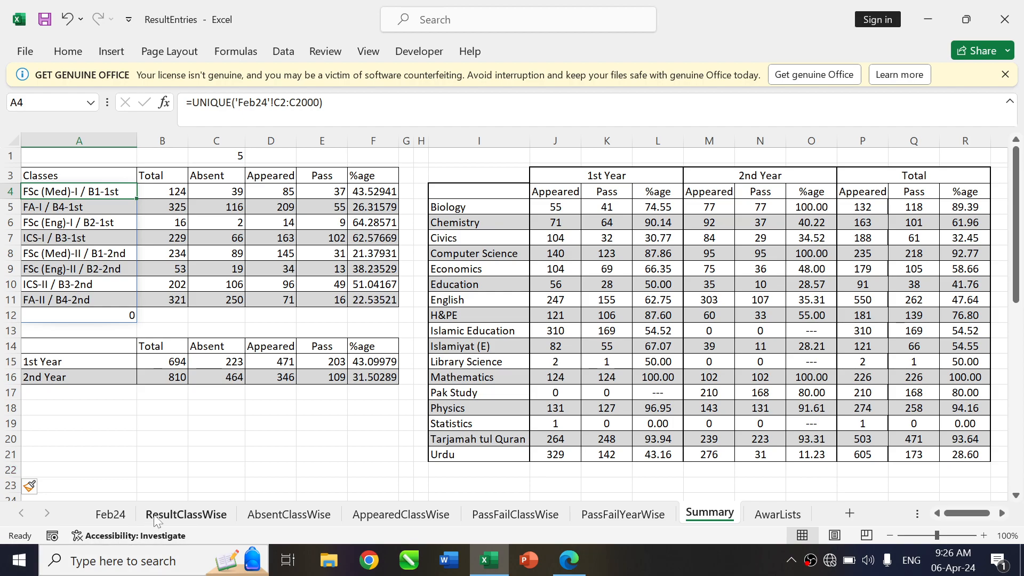
Look over the Feb24 sheet's header row, checking its final columns and the student detail columns up to WhatsAppNo.
{"action": "left_click", "coordinate": [111, 516]}
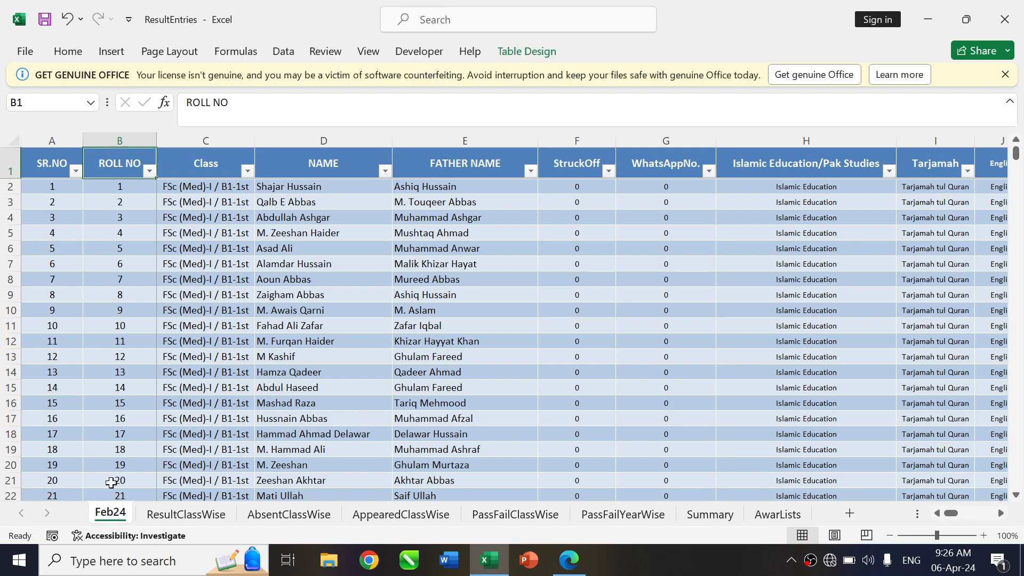
{"action": "left_click", "coordinate": [43, 160]}
{"action": "key", "text": "ctrl+Right"}
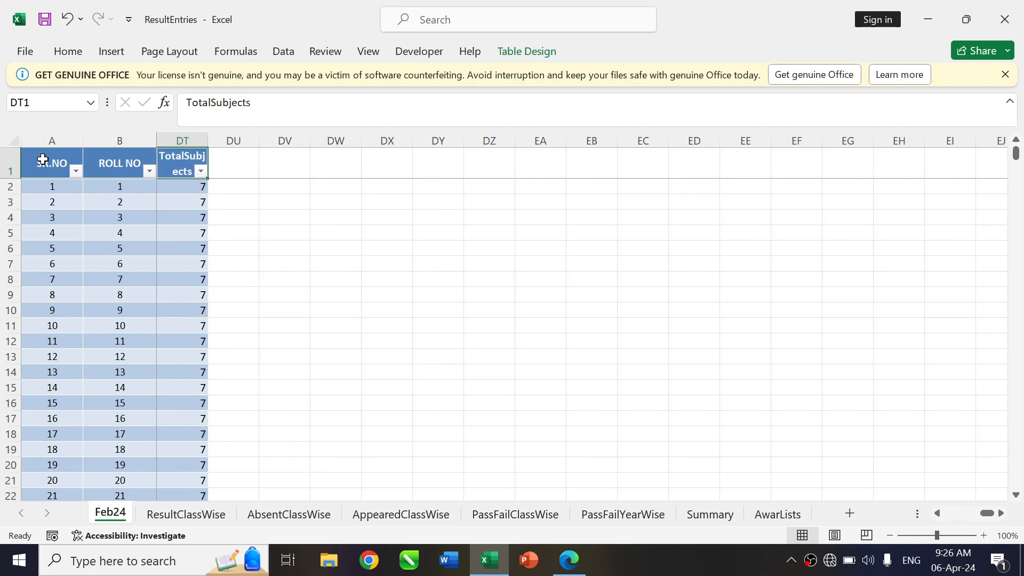
{"action": "key", "text": "Left"}
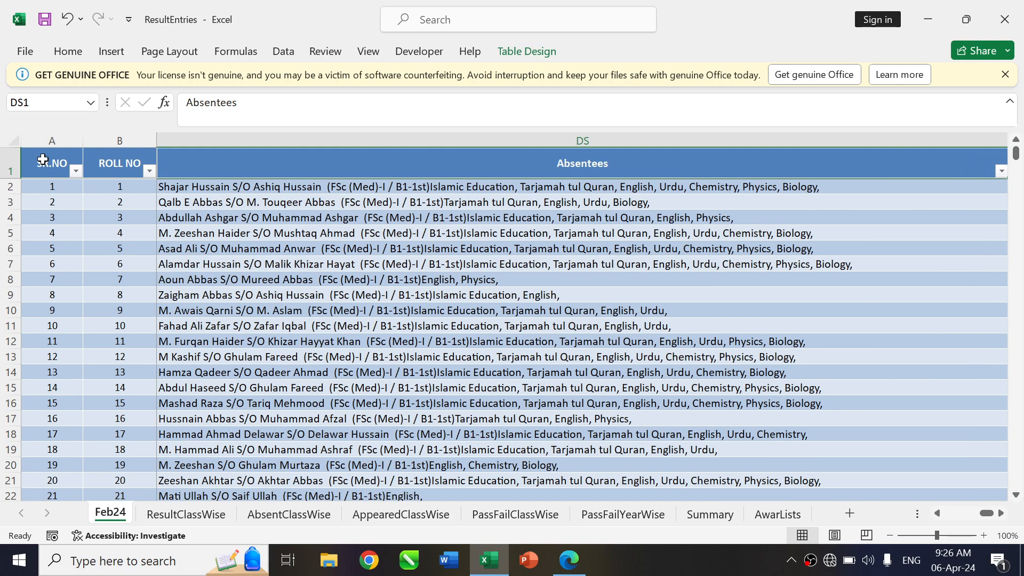
{"action": "left_click", "coordinate": [42, 159]}
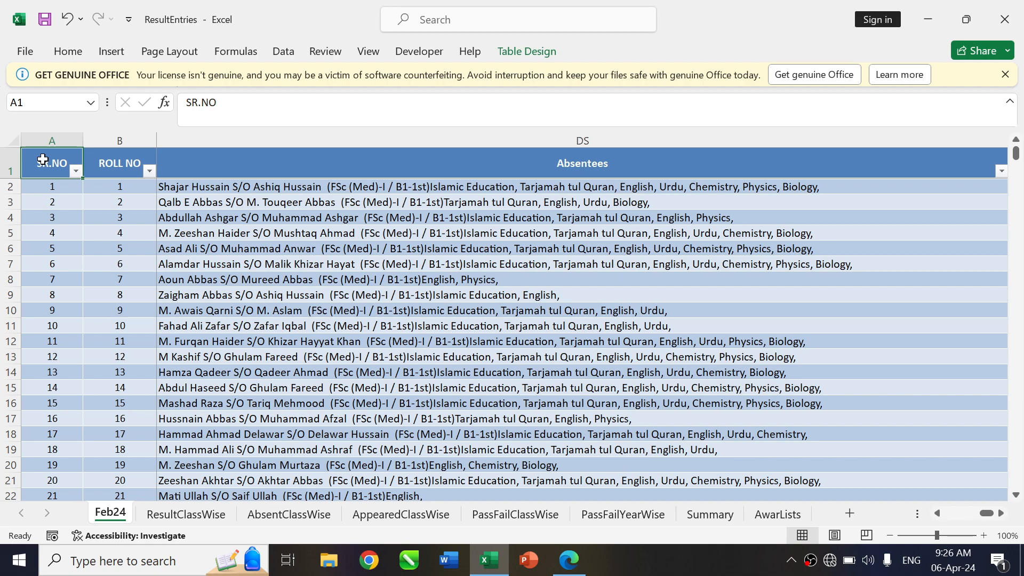
{"action": "key", "text": "Right"}
{"action": "key", "text": "Right"}
{"action": "key", "text": "Right"}
{"action": "key", "text": "Right"}
{"action": "key", "text": "Right"}
{"action": "key", "text": "Right"}
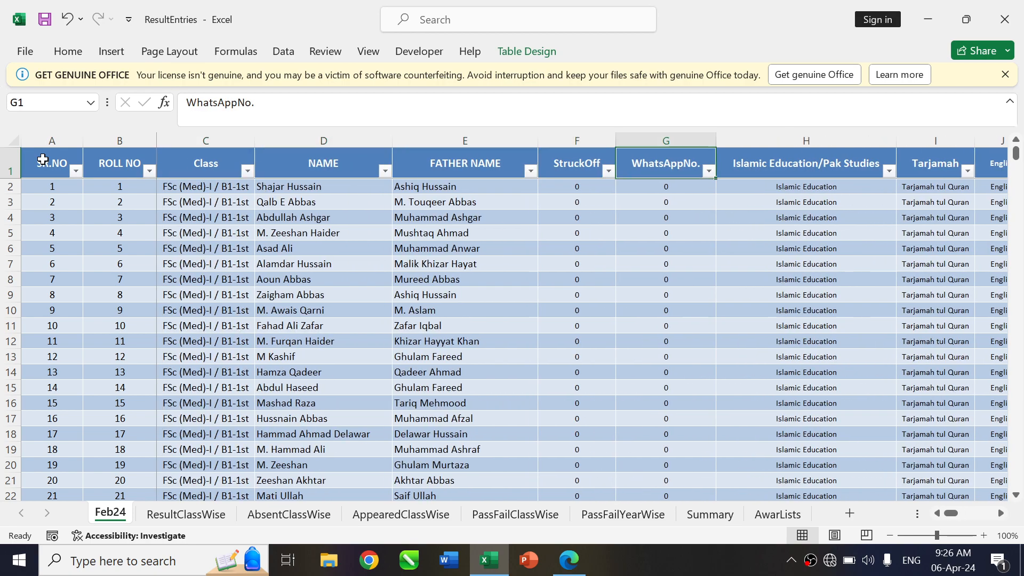
Review the Summary sheet and the class-wise result, absent, appeared and pass/fail sheets, ending with PassFailYearWise.
{"action": "left_click", "coordinate": [714, 515]}
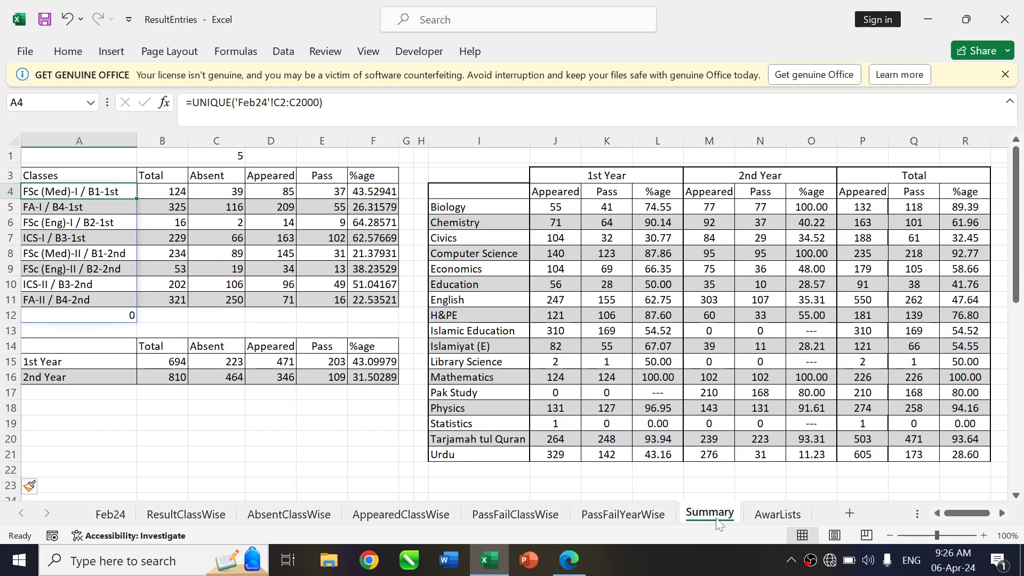
{"action": "left_click", "coordinate": [168, 515]}
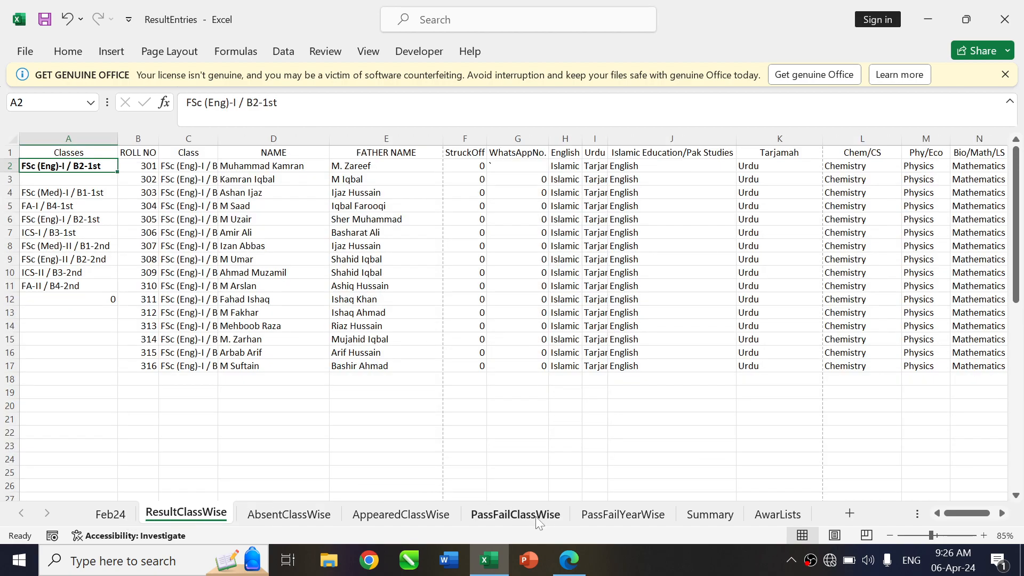
{"action": "left_click", "coordinate": [511, 517]}
{"action": "left_click", "coordinate": [405, 516]}
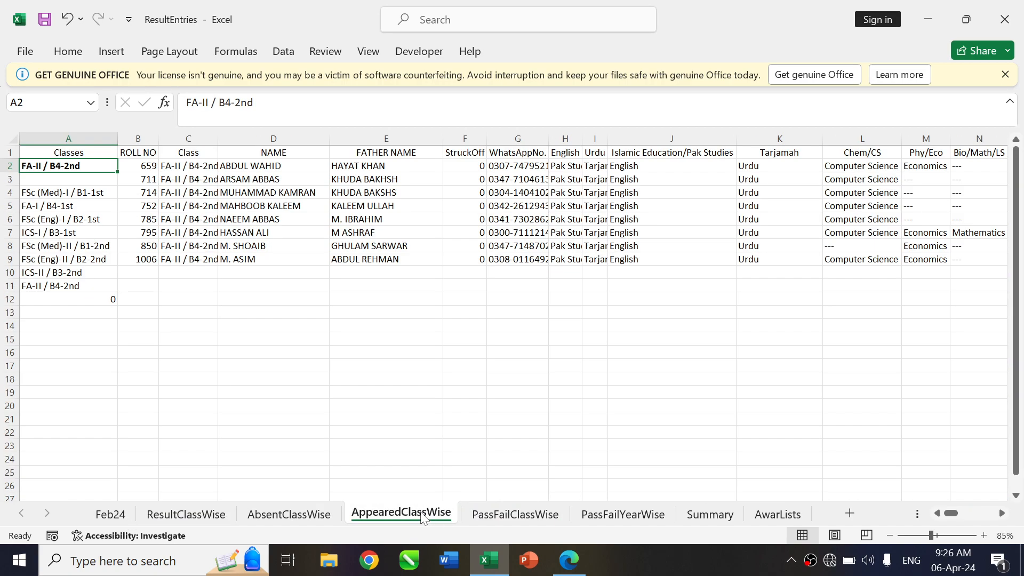
{"action": "left_click", "coordinate": [303, 517]}
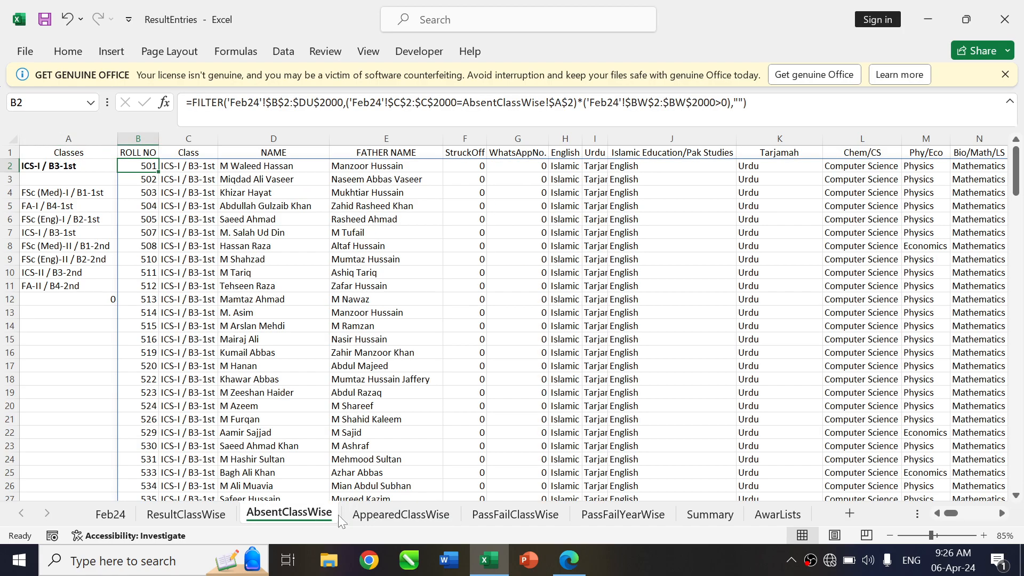
{"action": "left_click", "coordinate": [395, 518]}
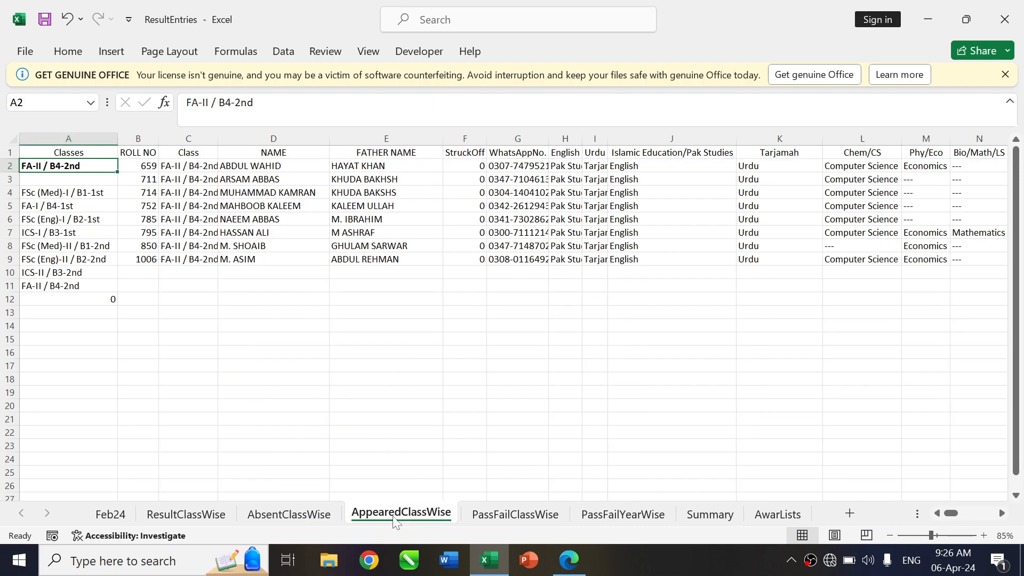
{"action": "left_click", "coordinate": [527, 516]}
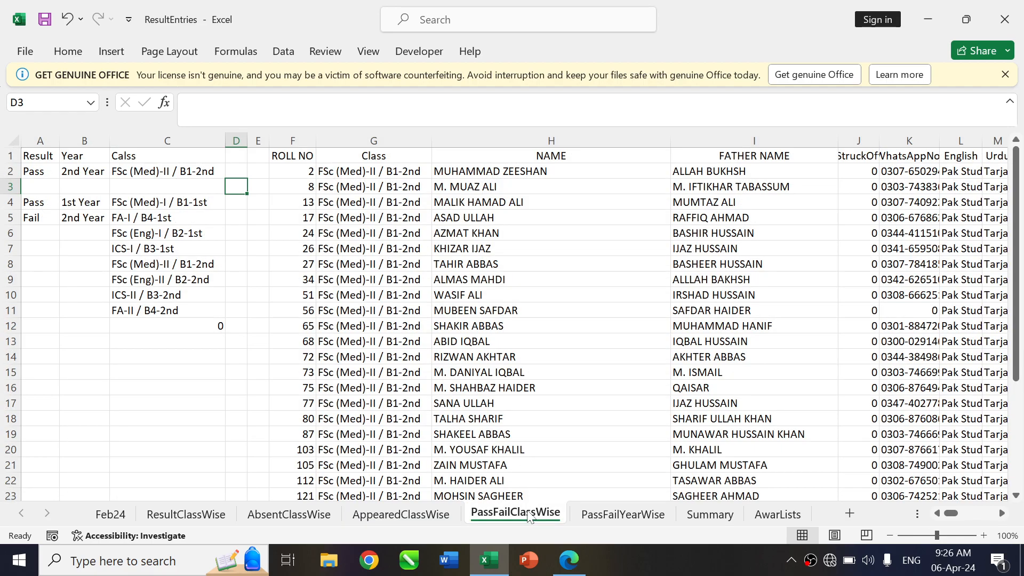
{"action": "left_click", "coordinate": [636, 516]}
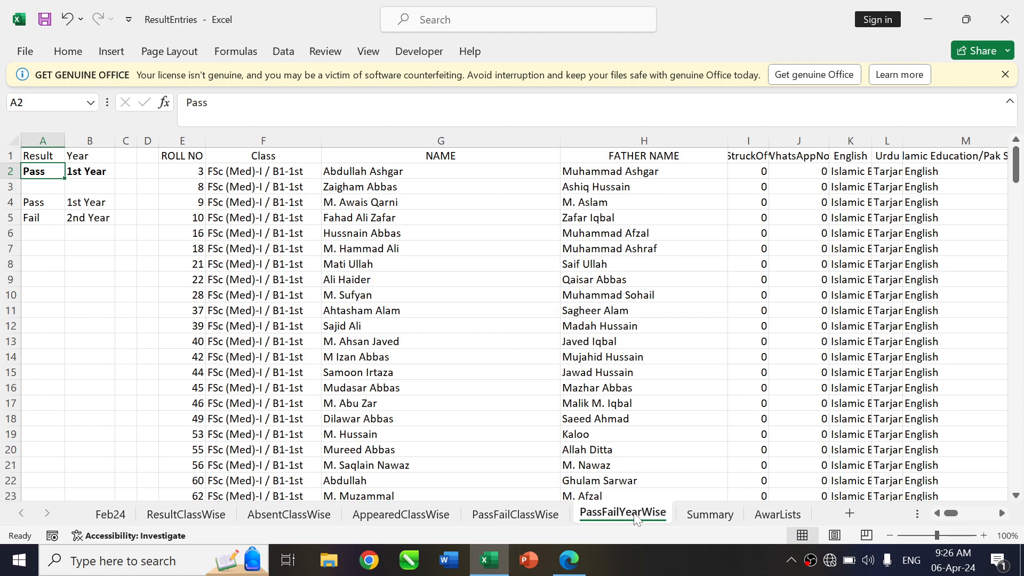
Examine the first student's details and subject entries in row 2 of the Feb24 sheet, through Bio/Math/LS.
{"action": "left_click", "coordinate": [103, 517]}
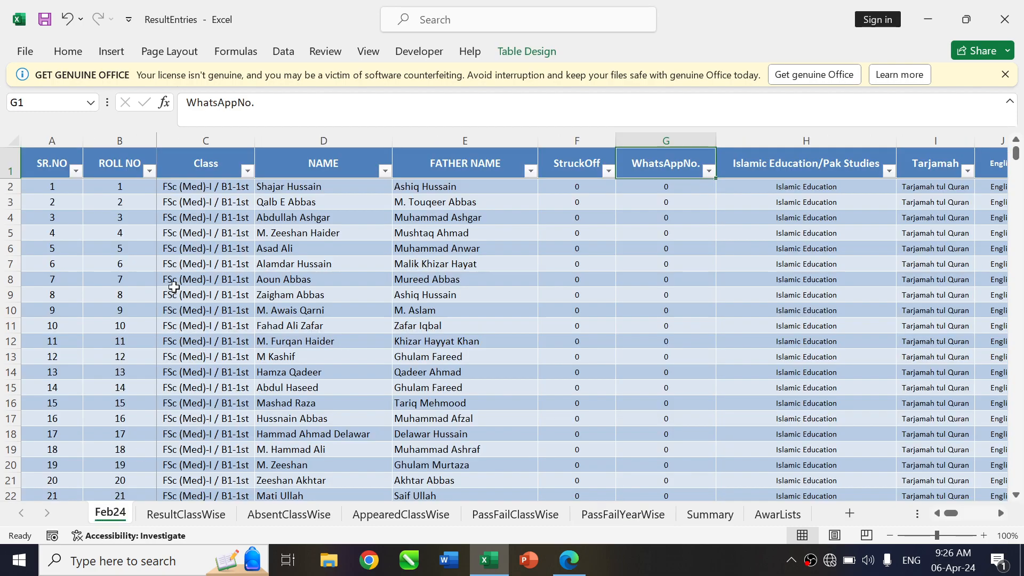
{"action": "left_click", "coordinate": [279, 190]}
{"action": "key", "text": "Right"}
{"action": "key", "text": "Right"}
{"action": "key", "text": "Right"}
{"action": "key", "text": "Right"}
{"action": "key", "text": "Right"}
{"action": "key", "text": "Right"}
{"action": "key", "text": "Right"}
{"action": "key", "text": "Right"}
{"action": "key", "text": "Right"}
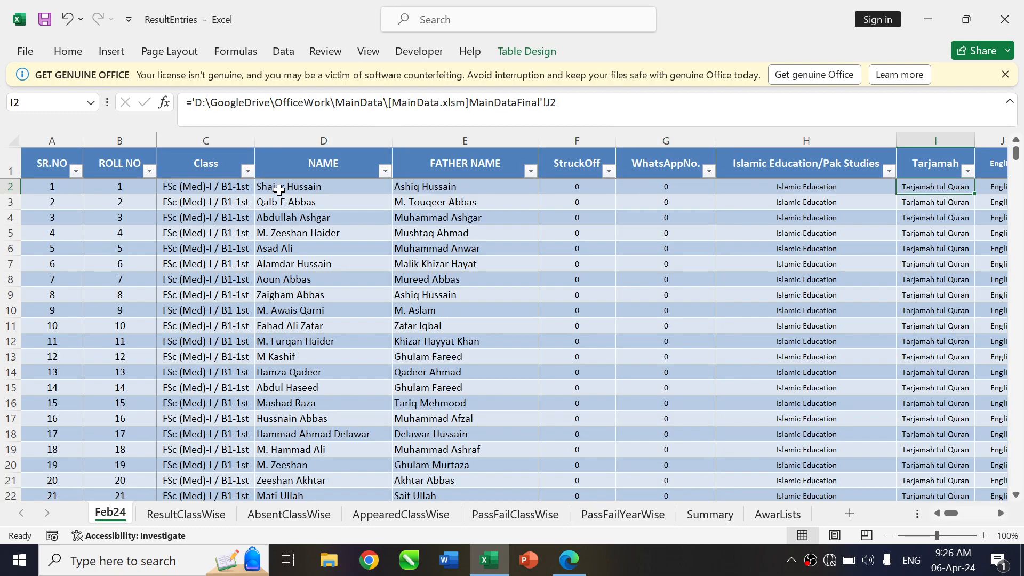
{"action": "key", "text": "Left"}
{"action": "key", "text": "Left"}
{"action": "key", "text": "Left"}
{"action": "key", "text": "Left"}
{"action": "key", "text": "Left"}
{"action": "key", "text": "Left"}
{"action": "key", "text": "Right"}
{"action": "key", "text": "Right"}
{"action": "key", "text": "Right"}
{"action": "key", "text": "Right"}
{"action": "key", "text": "Right"}
{"action": "key", "text": "Right"}
{"action": "key", "text": "Right"}
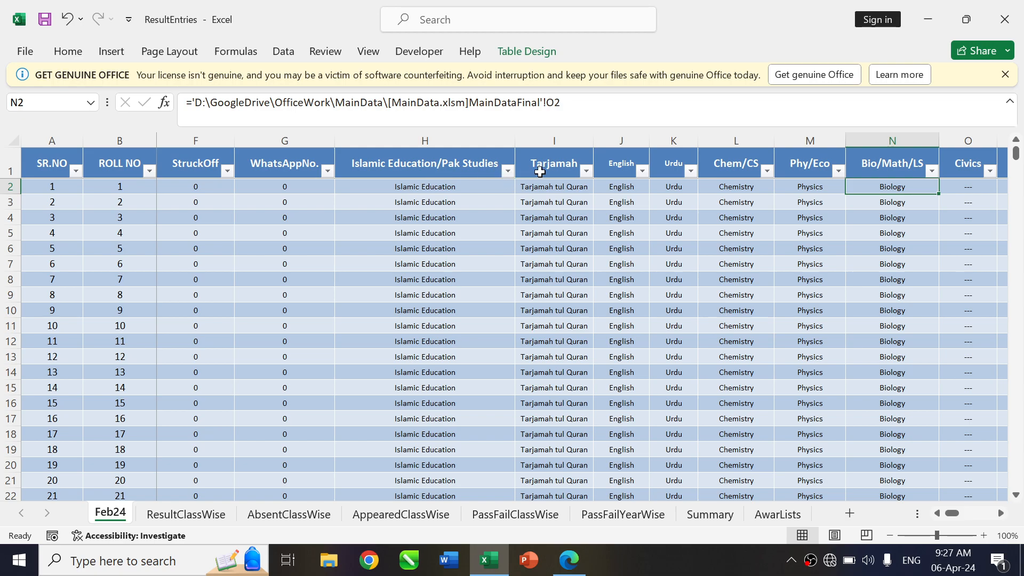
Check the Tarjamah, English, Urdu, Chem/CS and Islamic Education/Pak Studies column headers.
{"action": "left_click", "coordinate": [539, 172]}
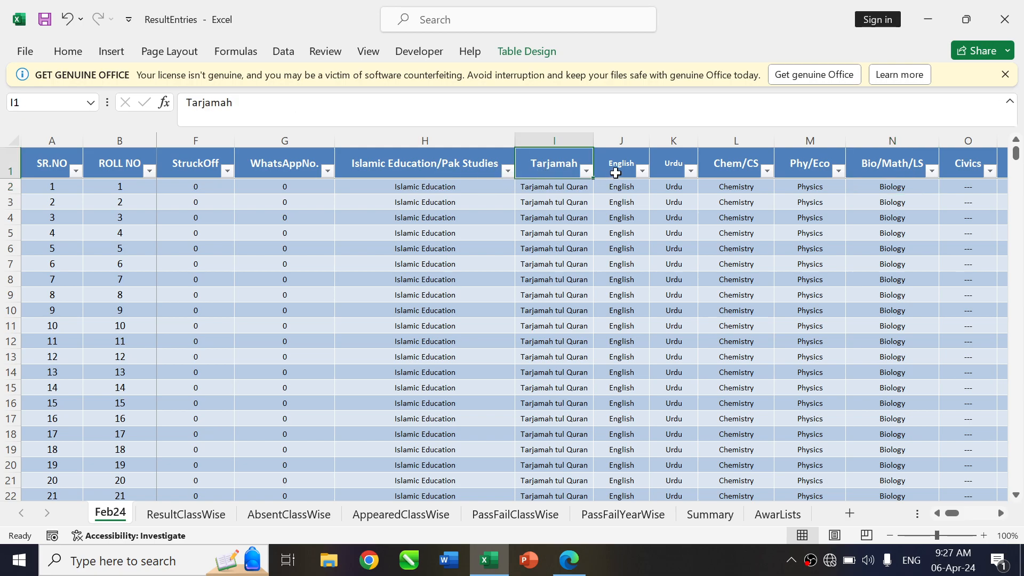
{"action": "left_click", "coordinate": [617, 172]}
{"action": "left_click", "coordinate": [671, 167]}
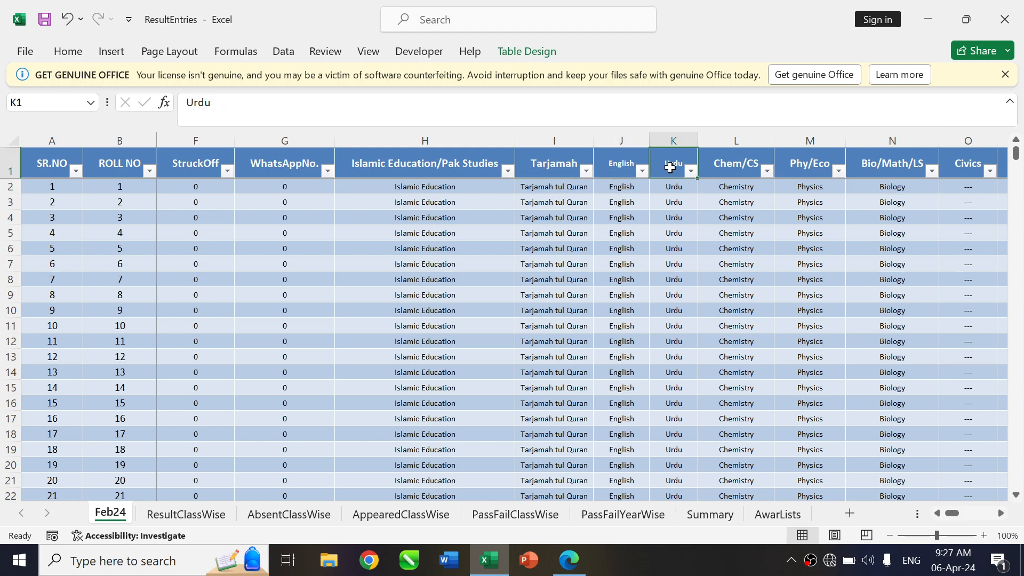
{"action": "left_click", "coordinate": [734, 164]}
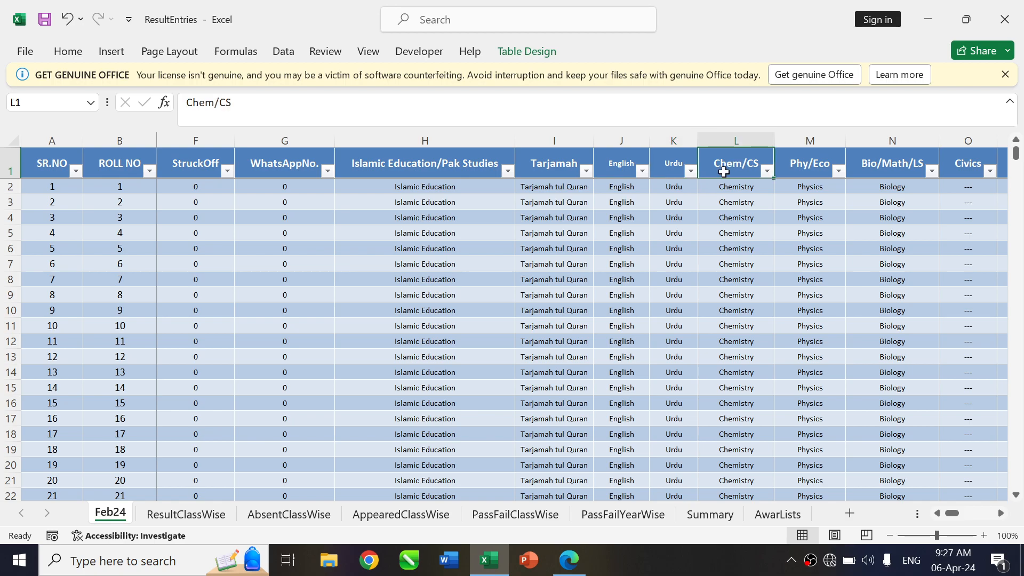
{"action": "left_click", "coordinate": [436, 165]}
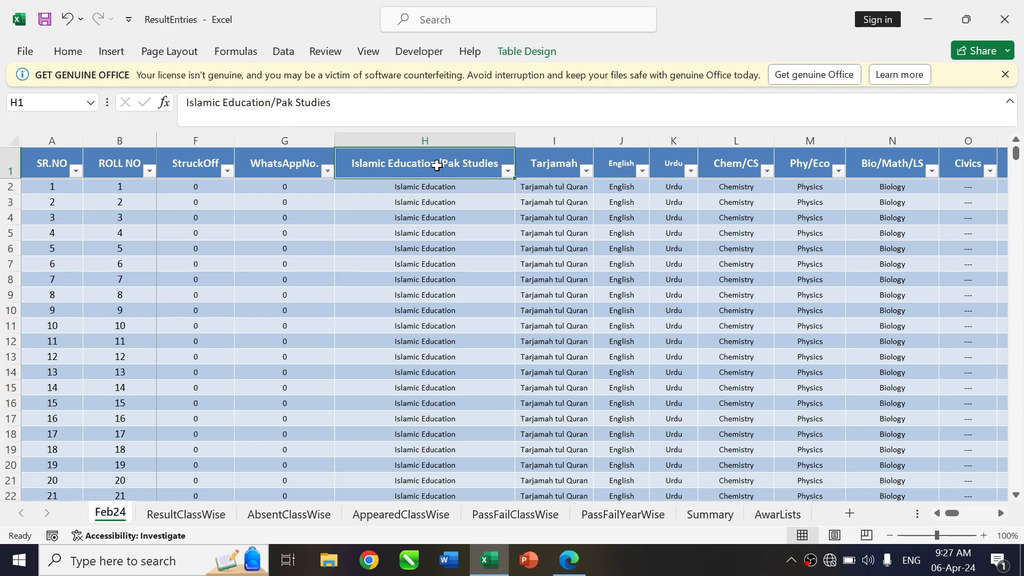
Go through the column headers in row 1 from the subject columns to Edu/PsyPercentage.
{"action": "key", "text": "Right"}
{"action": "key", "text": "Right"}
{"action": "key", "text": "Right"}
{"action": "key", "text": "Right"}
{"action": "key", "text": "Right"}
{"action": "key", "text": "Right"}
{"action": "key", "text": "Right"}
{"action": "key", "text": "Right"}
{"action": "key", "text": "Right"}
{"action": "key", "text": "Right"}
{"action": "key", "text": "Right"}
{"action": "key", "text": "Right"}
{"action": "key", "text": "Right"}
{"action": "key", "text": "Right"}
{"action": "key", "text": "Right"}
{"action": "key", "text": "Right"}
{"action": "key", "text": "Right"}
{"action": "key", "text": "Right"}
{"action": "key", "text": "Right"}
{"action": "key", "text": "Right"}
{"action": "key", "text": "Right"}
{"action": "key", "text": "Right"}
{"action": "key", "text": "Right"}
{"action": "key", "text": "Right"}
{"action": "key", "text": "Right"}
{"action": "key", "text": "Right"}
{"action": "key", "text": "Right"}
{"action": "key", "text": "Right"}
{"action": "key", "text": "Right"}
{"action": "key", "text": "Right"}
{"action": "key", "text": "Right"}
{"action": "key", "text": "Right"}
{"action": "key", "text": "Right"}
{"action": "key", "text": "Right"}
{"action": "key", "text": "Right"}
{"action": "key", "text": "Right"}
{"action": "key", "text": "Right"}
{"action": "key", "text": "Right"}
{"action": "key", "text": "Right"}
{"action": "key", "text": "Right"}
{"action": "key", "text": "Right"}
{"action": "key", "text": "Right"}
{"action": "key", "text": "Right"}
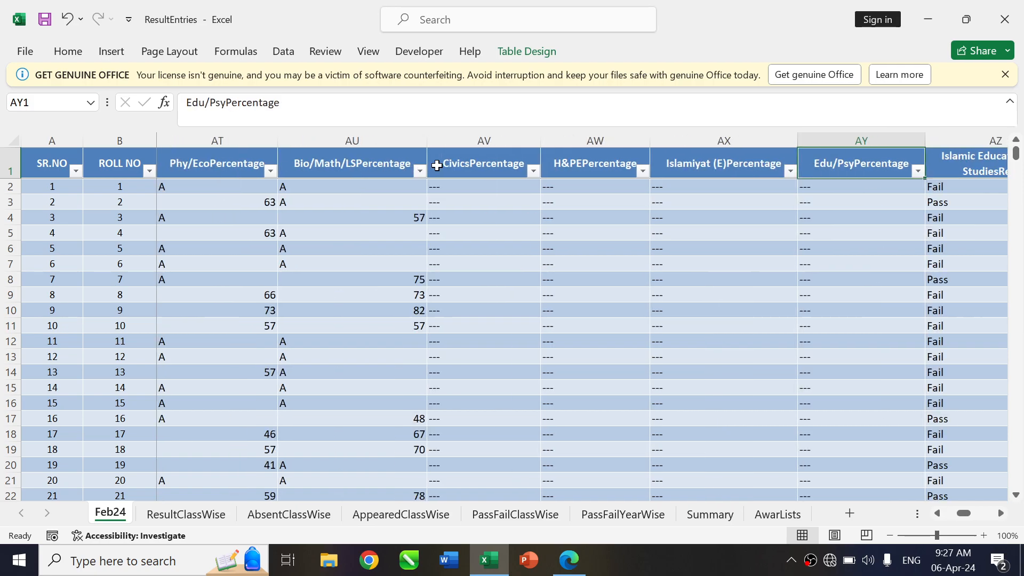
Review the per-subject result column headers, comparing them with the neighbouring percentage columns.
{"action": "key", "text": "Right"}
{"action": "key", "text": "Right"}
{"action": "key", "text": "Right"}
{"action": "key", "text": "Right"}
{"action": "key", "text": "Right"}
{"action": "key", "text": "Right"}
{"action": "key", "text": "Right"}
{"action": "key", "text": "Right"}
{"action": "key", "text": "Right"}
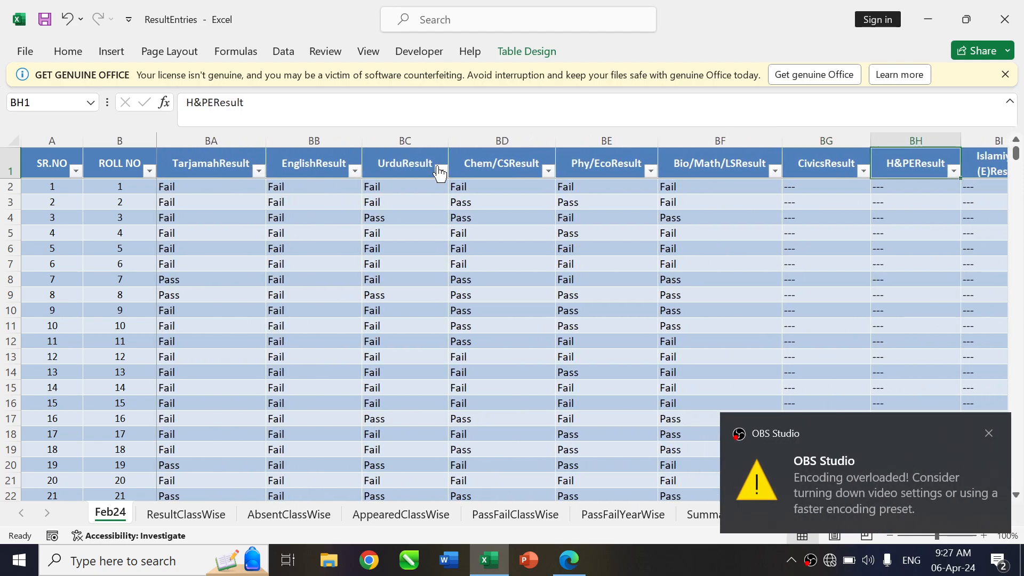
{"action": "key", "text": "Left"}
{"action": "key", "text": "Left"}
{"action": "key", "text": "Left"}
{"action": "key", "text": "Left"}
{"action": "key", "text": "Left"}
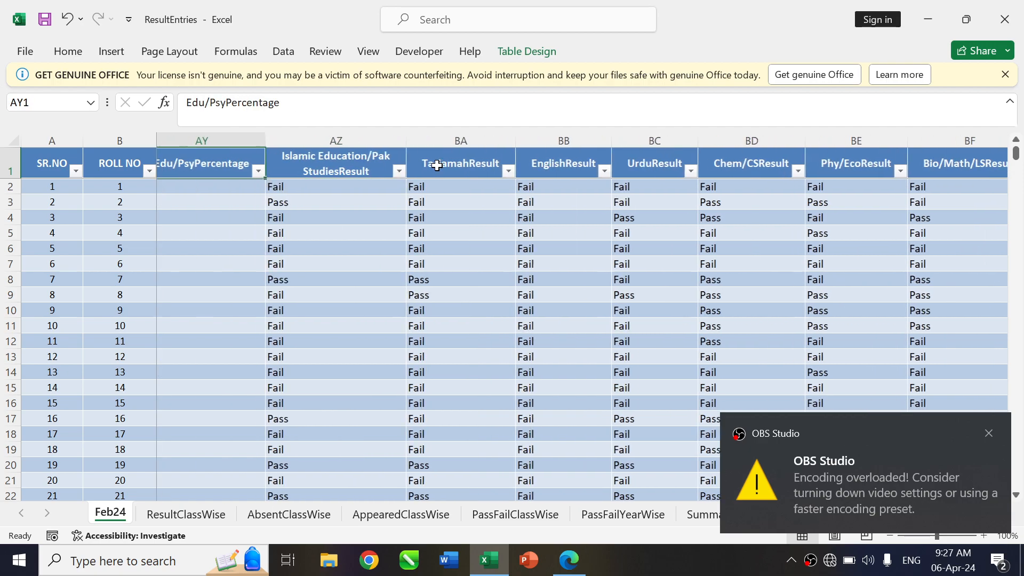
{"action": "key", "text": "Right"}
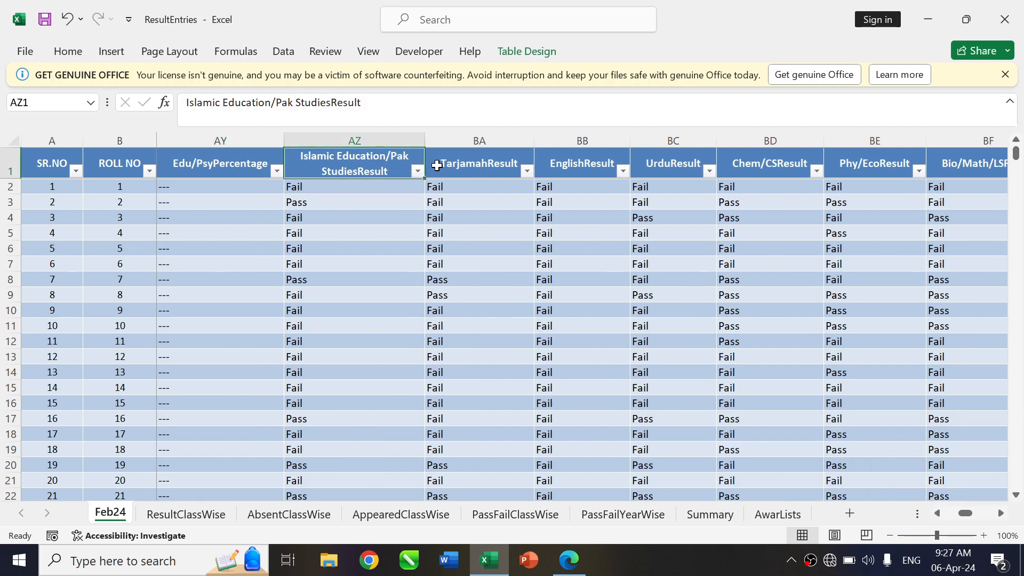
{"action": "key", "text": "Right"}
{"action": "key", "text": "Right"}
{"action": "key", "text": "Right"}
{"action": "key", "text": "Right"}
{"action": "key", "text": "Right"}
{"action": "key", "text": "Right"}
{"action": "key", "text": "Right"}
{"action": "key", "text": "Right"}
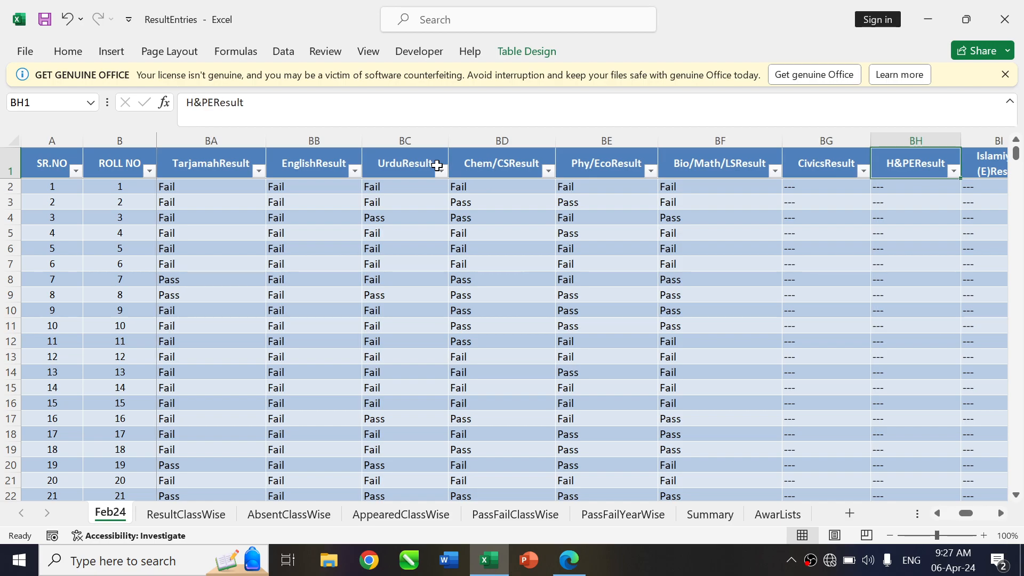
{"action": "key", "text": "Left"}
{"action": "key", "text": "Left"}
{"action": "key", "text": "Left"}
{"action": "key", "text": "Left"}
{"action": "key", "text": "Left"}
{"action": "key", "text": "Left"}
{"action": "key", "text": "Left"}
{"action": "key", "text": "Left"}
{"action": "key", "text": "Left"}
{"action": "key", "text": "Left"}
{"action": "key", "text": "Left"}
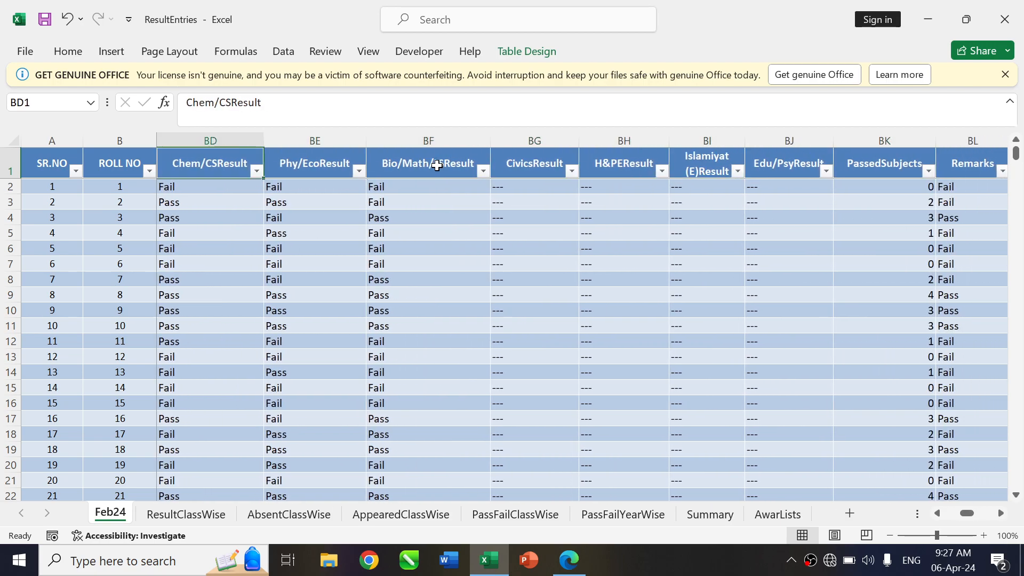
{"action": "key", "text": "Left"}
{"action": "key", "text": "Left"}
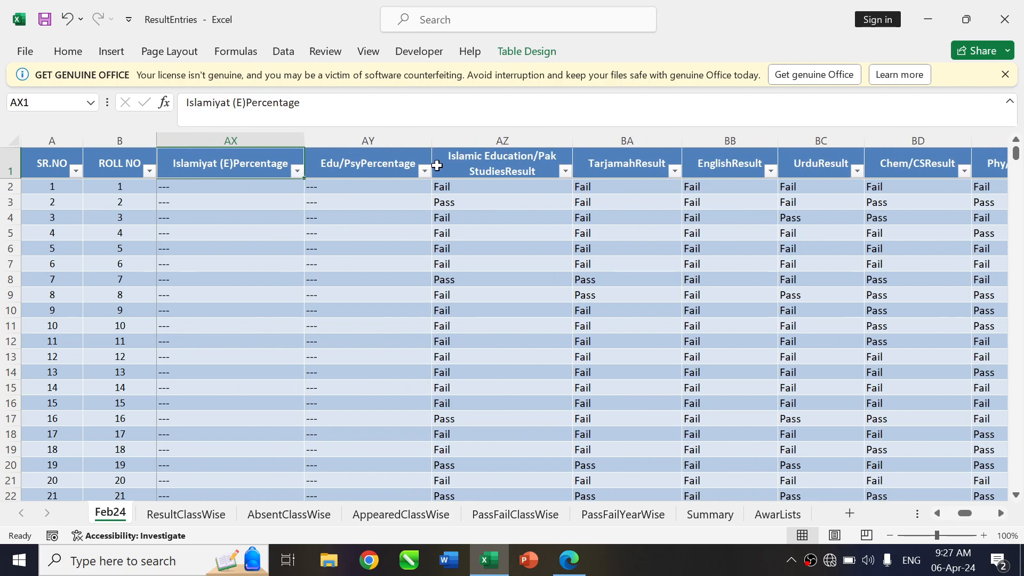
Examine the pass/fail formulas in row 2 of the subject result columns, starting at Islamic Education/Pak StudiesResult.
{"action": "key", "text": "Down"}
{"action": "key", "text": "Right"}
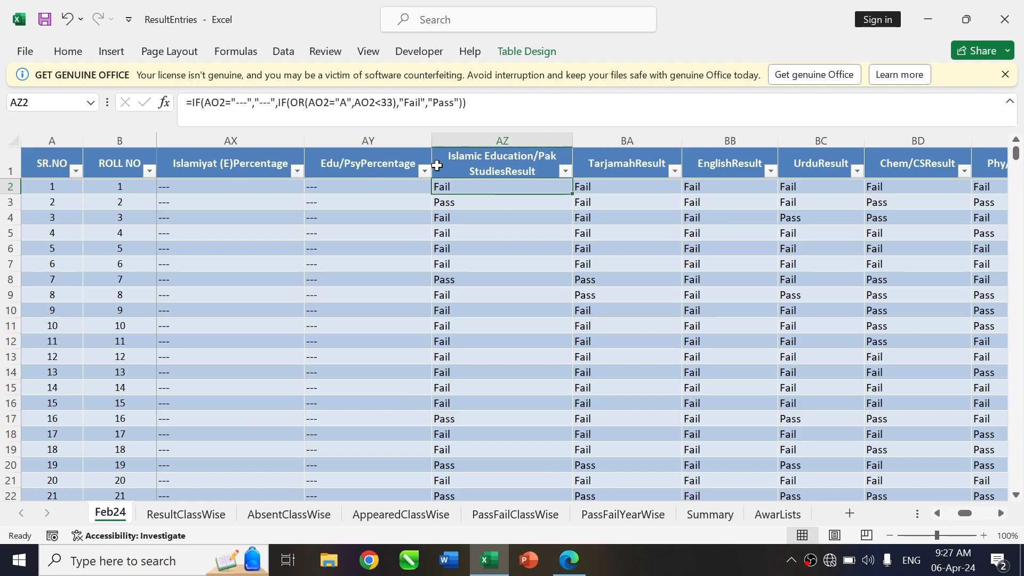
{"action": "key", "text": "Right"}
{"action": "key", "text": "Right"}
{"action": "key", "text": "Right"}
{"action": "key", "text": "Right"}
{"action": "key", "text": "Right"}
{"action": "key", "text": "Right"}
{"action": "key", "text": "Right"}
{"action": "key", "text": "Right"}
{"action": "key", "text": "Right"}
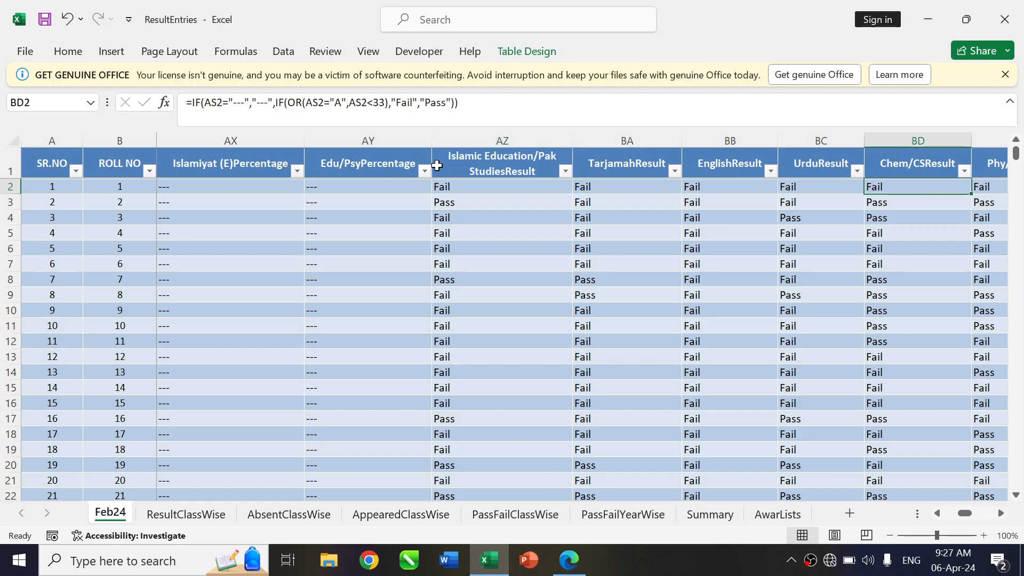
Examine the row 2 formulas for PassedSubjects, Remarks, WAppMessage, SendWApp and 1st/2ndYear.
{"action": "key", "text": "Right"}
{"action": "key", "text": "Right"}
{"action": "key", "text": "Right"}
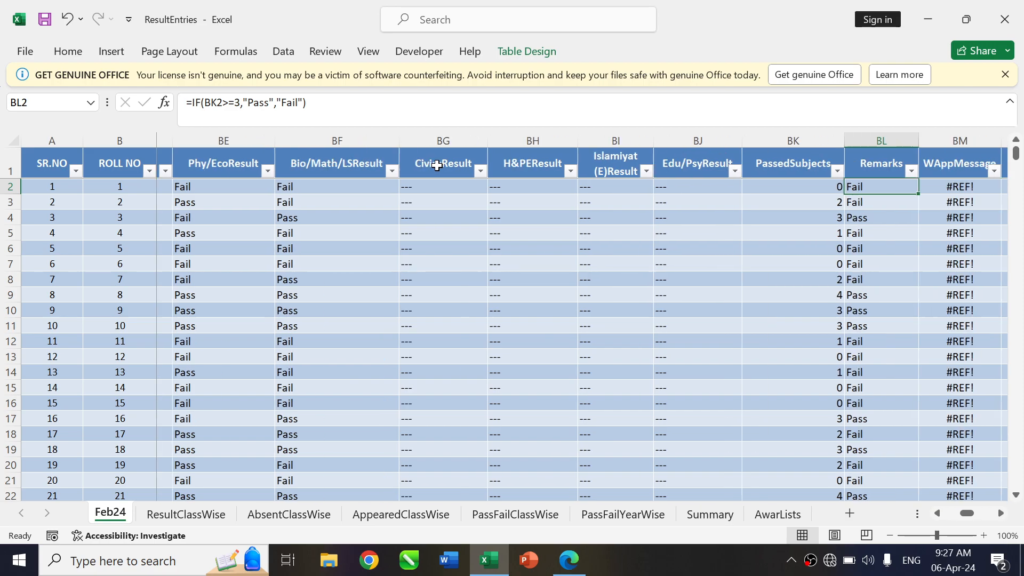
{"action": "key", "text": "Left"}
{"action": "key", "text": "Left"}
{"action": "key", "text": "Right"}
{"action": "key", "text": "Right"}
{"action": "key", "text": "Right"}
{"action": "key", "text": "Right"}
{"action": "key", "text": "Right"}
{"action": "key", "text": "Right"}
{"action": "key", "text": "Right"}
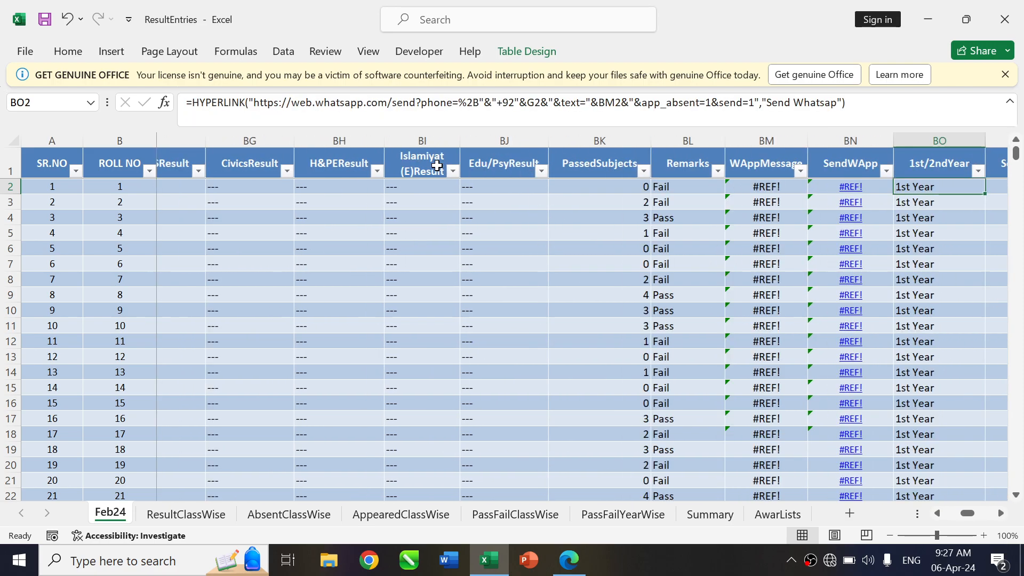
Examine the row 2 formulas from 1st/2ndYear through the Session, Obtained and Total columns.
{"action": "key", "text": "Left"}
{"action": "key", "text": "Right"}
{"action": "key", "text": "Right"}
{"action": "key", "text": "Right"}
{"action": "key", "text": "Right"}
{"action": "key", "text": "Right"}
{"action": "key", "text": "Right"}
{"action": "key", "text": "Right"}
{"action": "key", "text": "Right"}
{"action": "key", "text": "Right"}
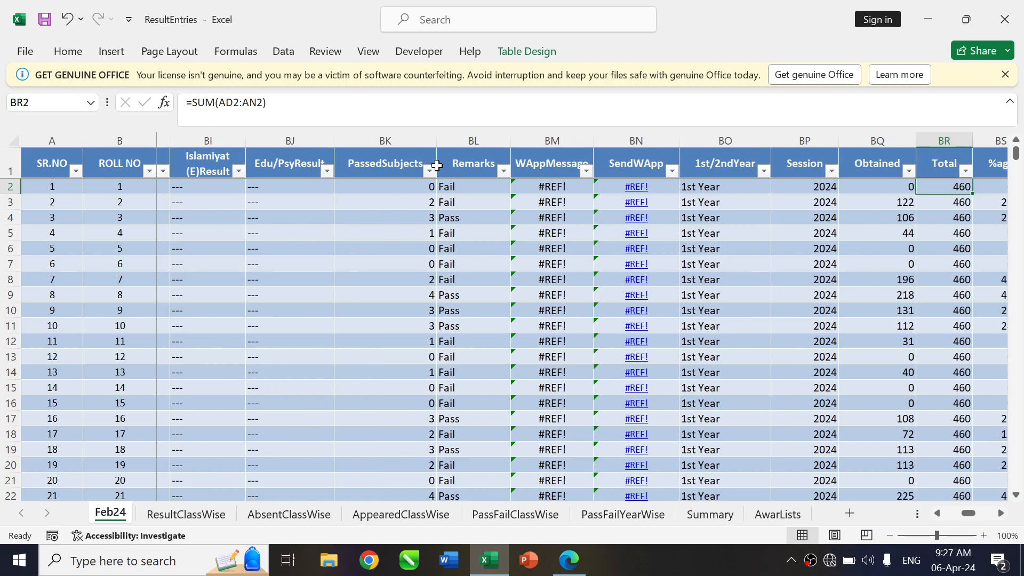
Go through the row 2 formulas from %age onward to the subject marks text columns up to Column9 and beyond.
{"action": "key", "text": "Right"}
{"action": "key", "text": "Right"}
{"action": "key", "text": "Right"}
{"action": "key", "text": "Right"}
{"action": "key", "text": "Right"}
{"action": "key", "text": "Right"}
{"action": "key", "text": "Right"}
{"action": "key", "text": "Right"}
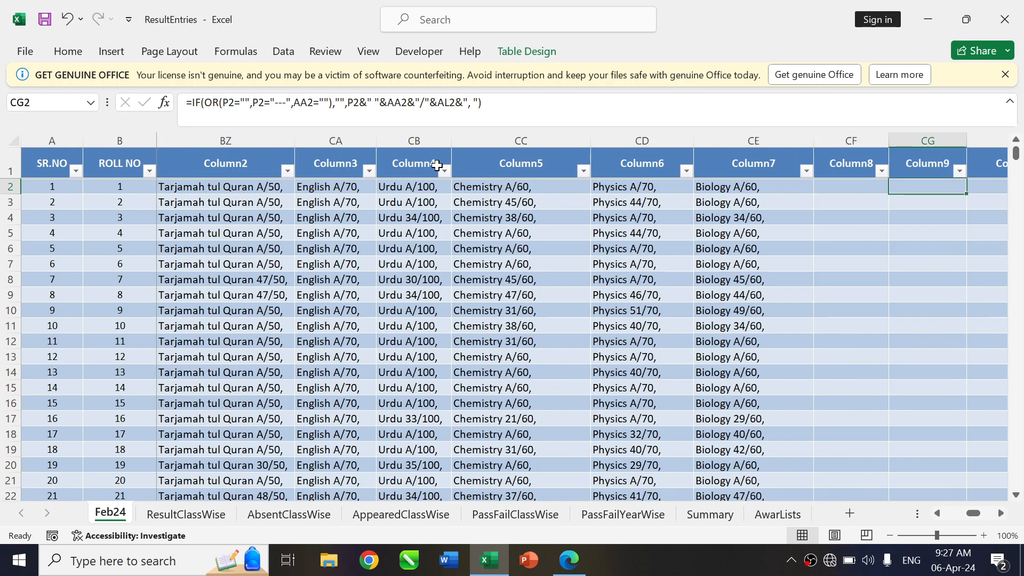
{"action": "key", "text": "Right"}
{"action": "key", "text": "Right"}
Review the row 2 formulas joining subject name, marks and total marks, going back from Column9 to Column1.
{"action": "key", "text": "Left"}
{"action": "key", "text": "Left"}
{"action": "key", "text": "Left"}
{"action": "key", "text": "Left"}
{"action": "key", "text": "Left"}
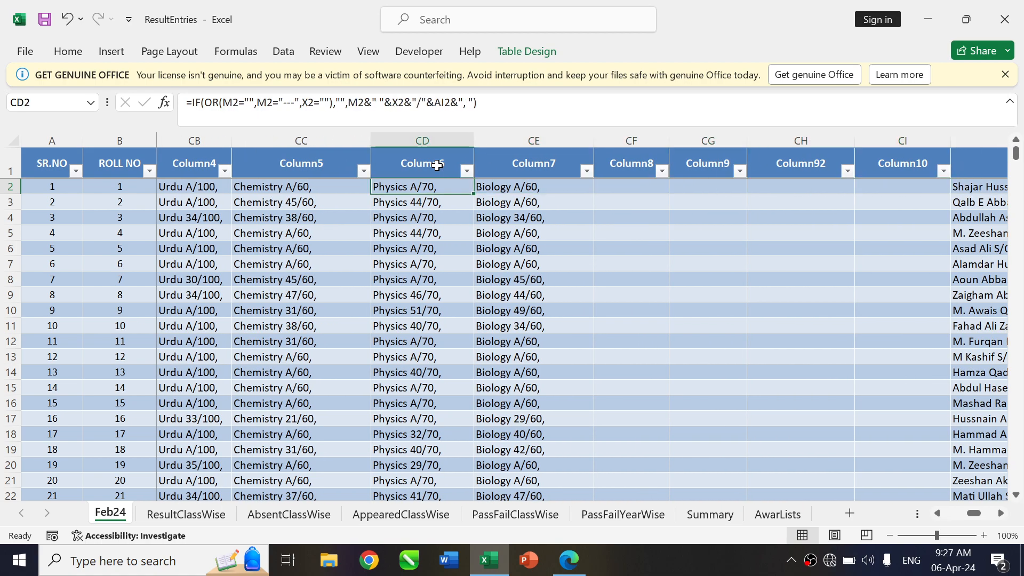
{"action": "key", "text": "Left"}
{"action": "key", "text": "Left"}
{"action": "key", "text": "Left"}
{"action": "key", "text": "Left"}
{"action": "key", "text": "Left"}
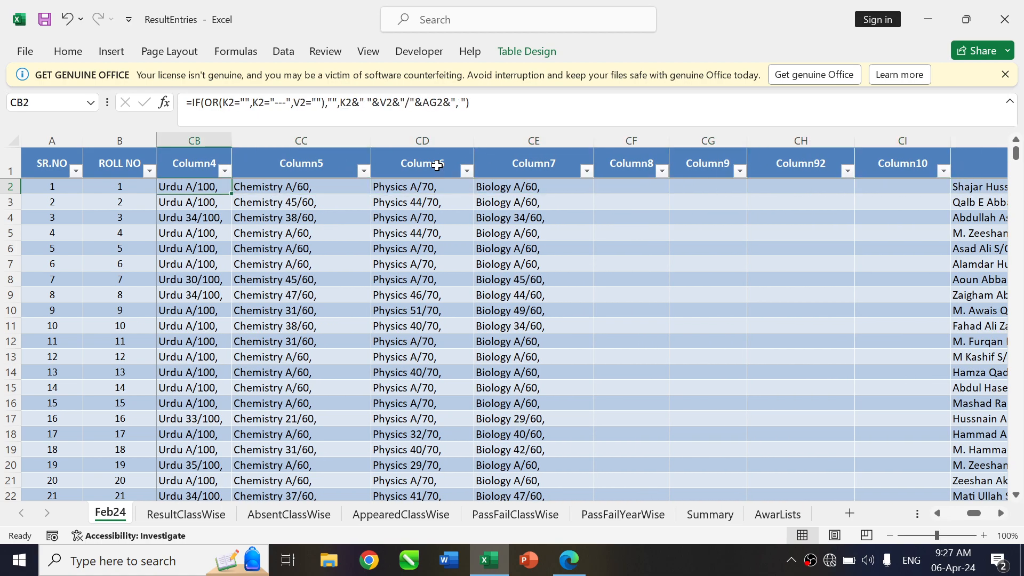
{"action": "key", "text": "Right"}
{"action": "key", "text": "Left"}
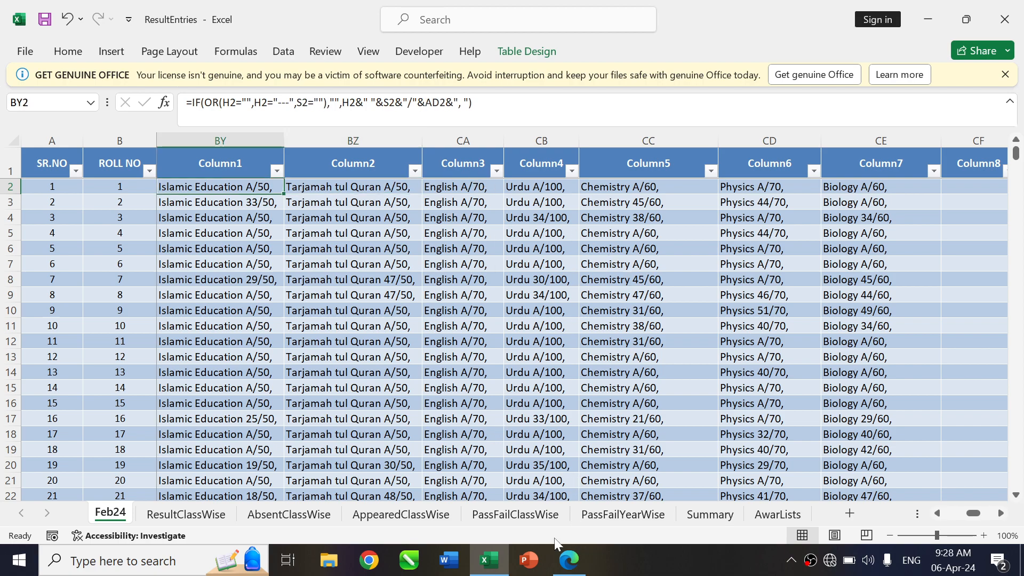
Switch to Microsoft Edge and examine the FA-I / B4-1st result summary layout in FA-I.pdf.
{"action": "left_click", "coordinate": [568, 559]}
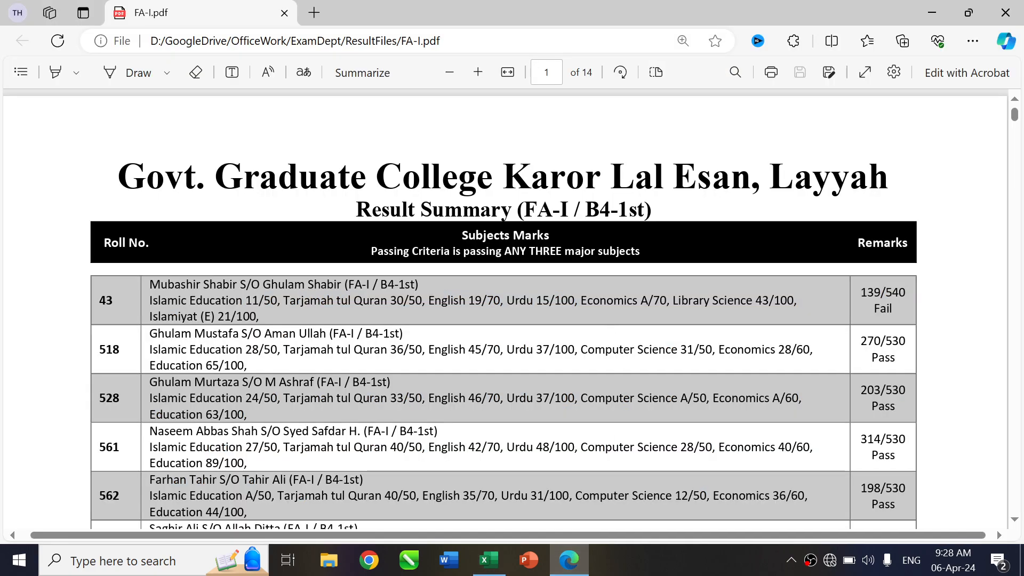
{"action": "scroll", "coordinate": [507, 315], "scroll_direction": "down", "scroll_amount": 1}
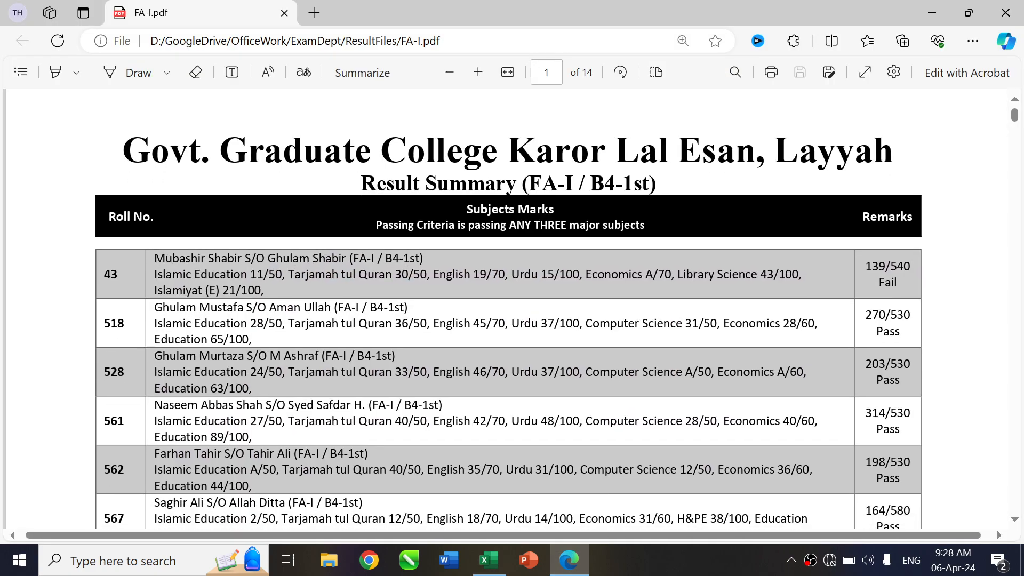
{"action": "scroll", "coordinate": [507, 315], "scroll_direction": "up", "scroll_amount": 1}
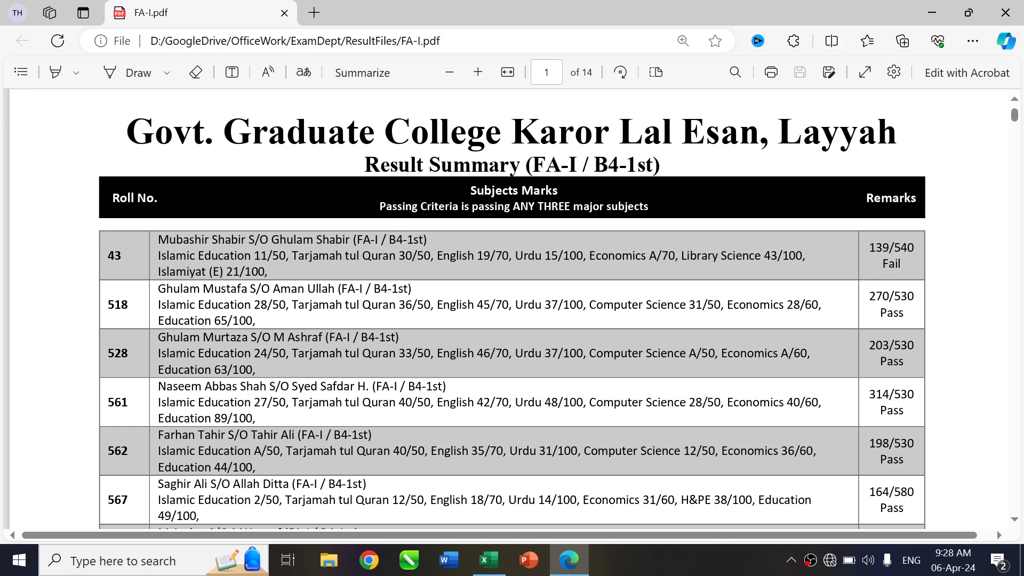
{"action": "scroll", "coordinate": [576, 298], "scroll_direction": "up", "scroll_amount": 1}
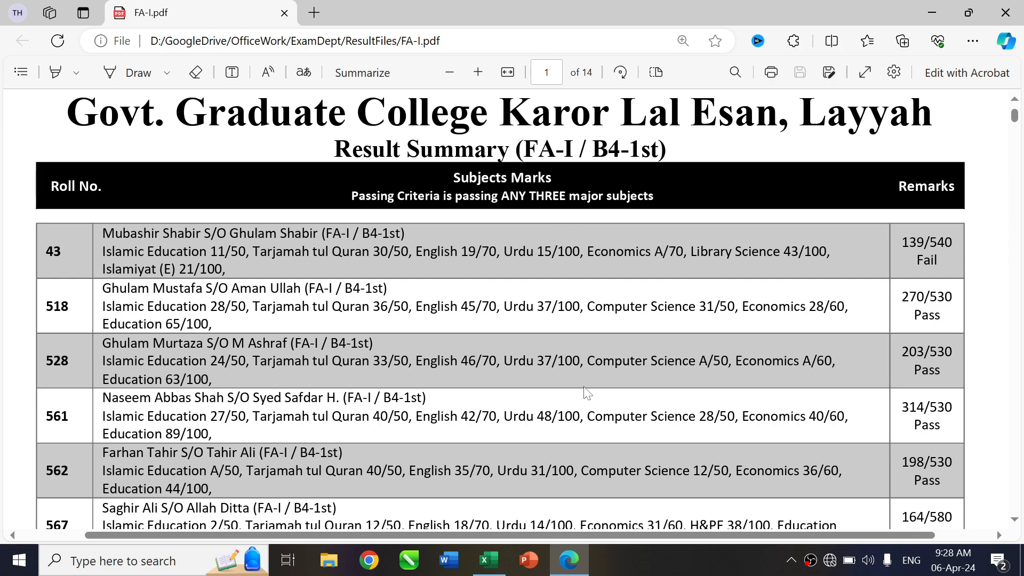
Switch back to Excel and view the Final Result column on the Feb24 sheet.
{"action": "key", "text": "alt+Tab"}
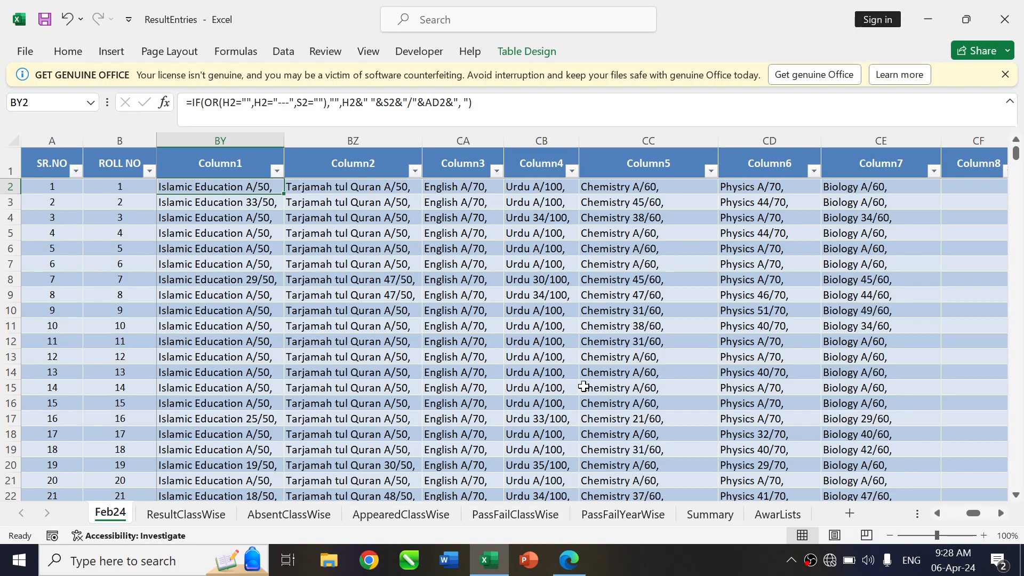
{"action": "scroll", "coordinate": [908, 254], "scroll_direction": "right", "scroll_amount": 5}
{"action": "scroll", "coordinate": [909, 256], "scroll_direction": "right", "scroll_amount": 4}
Open the Summary sheet and examine the Classes and Total formulas for the first class in row 4.
{"action": "left_click", "coordinate": [715, 520]}
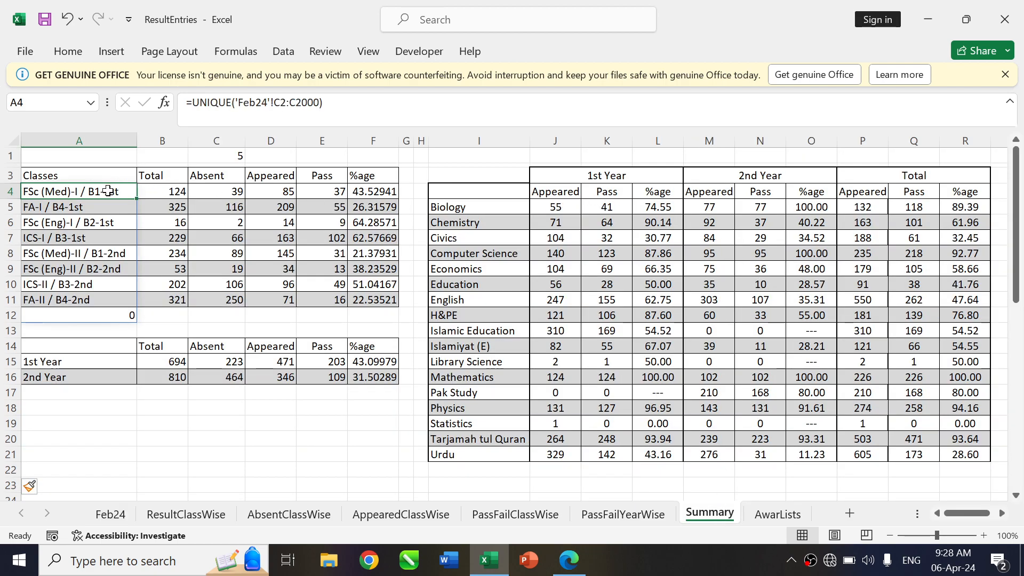
{"action": "left_click", "coordinate": [170, 192]}
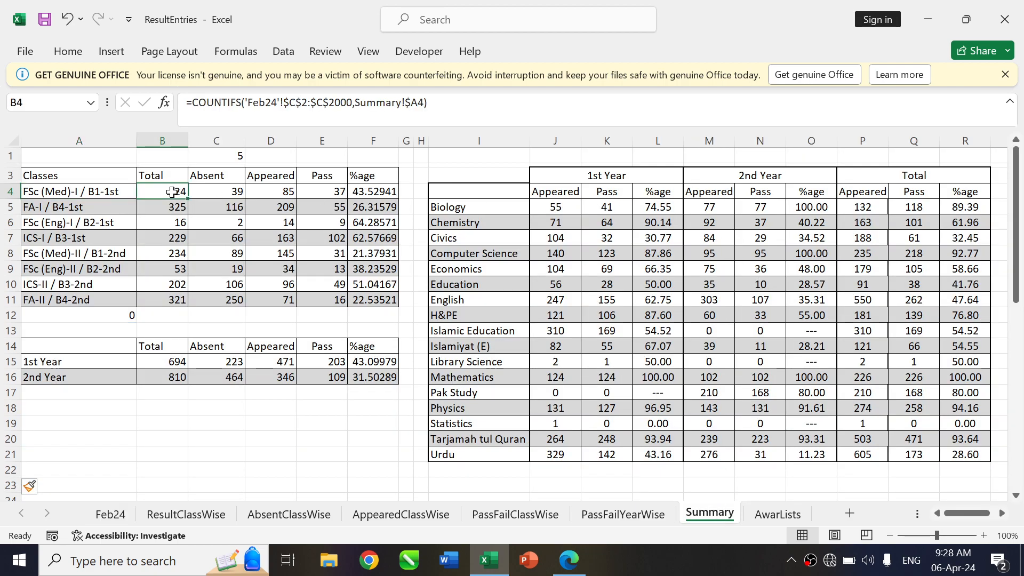
Examine the Biology row's Appeared, Pass and %age formulas under 1st Year, 2nd Year and Total.
{"action": "left_click", "coordinate": [512, 208]}
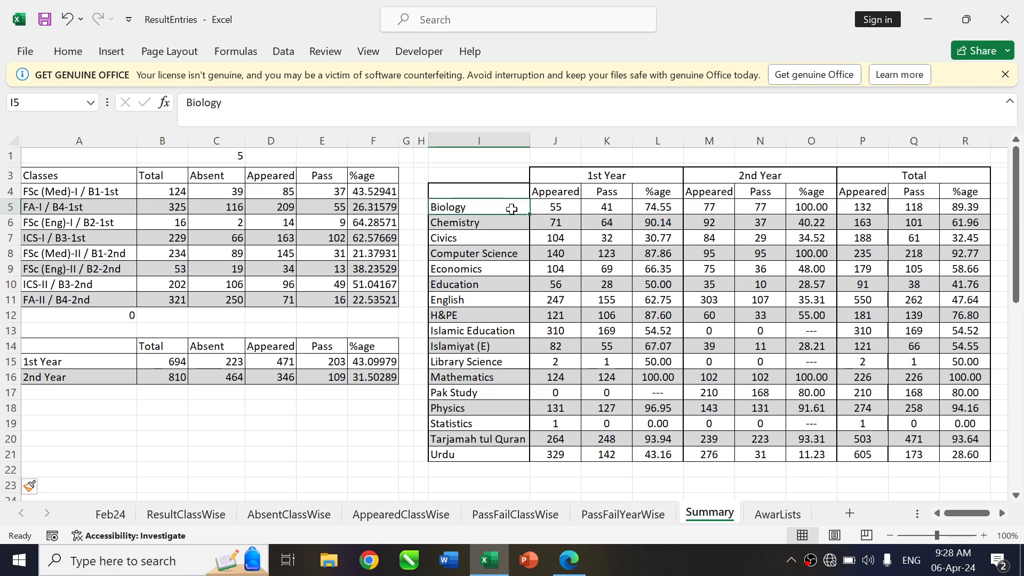
{"action": "key", "text": "Right"}
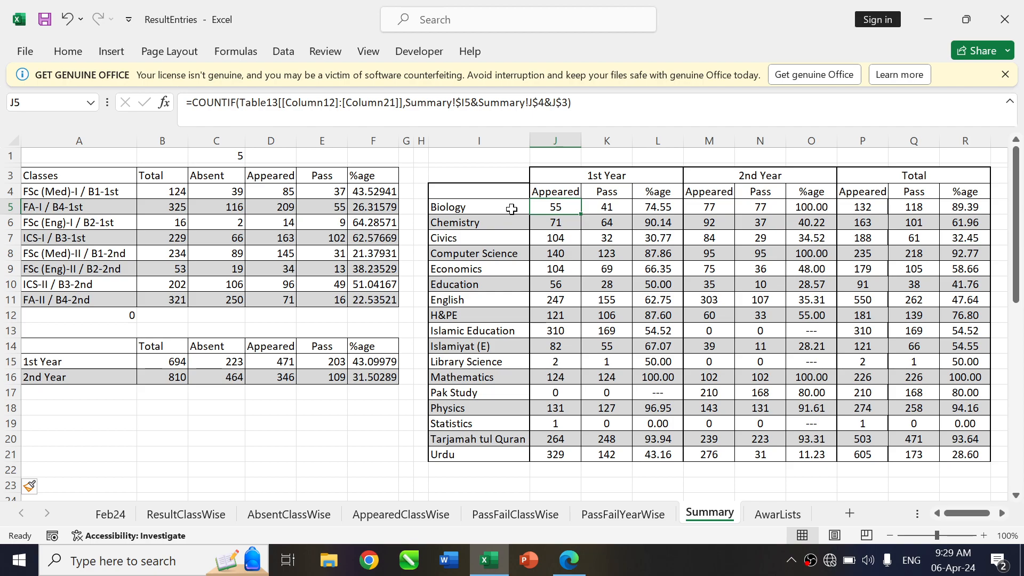
{"action": "key", "text": "Right"}
{"action": "key", "text": "Right"}
{"action": "key", "text": "Left"}
{"action": "key", "text": "Left"}
{"action": "key", "text": "Right"}
{"action": "key", "text": "Right"}
{"action": "key", "text": "Right"}
{"action": "key", "text": "Right"}
{"action": "key", "text": "Right"}
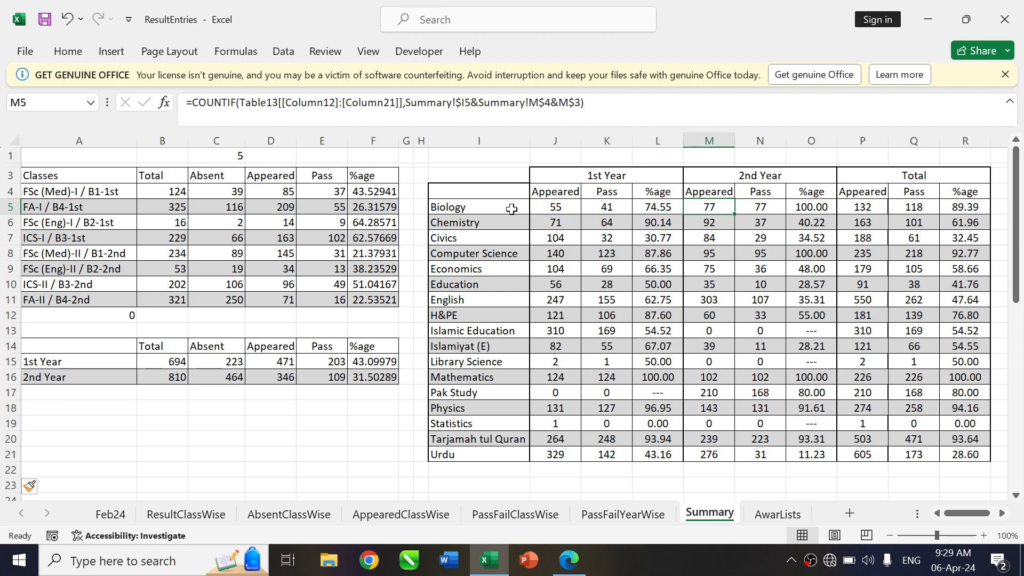
{"action": "key", "text": "Right"}
{"action": "key", "text": "Right"}
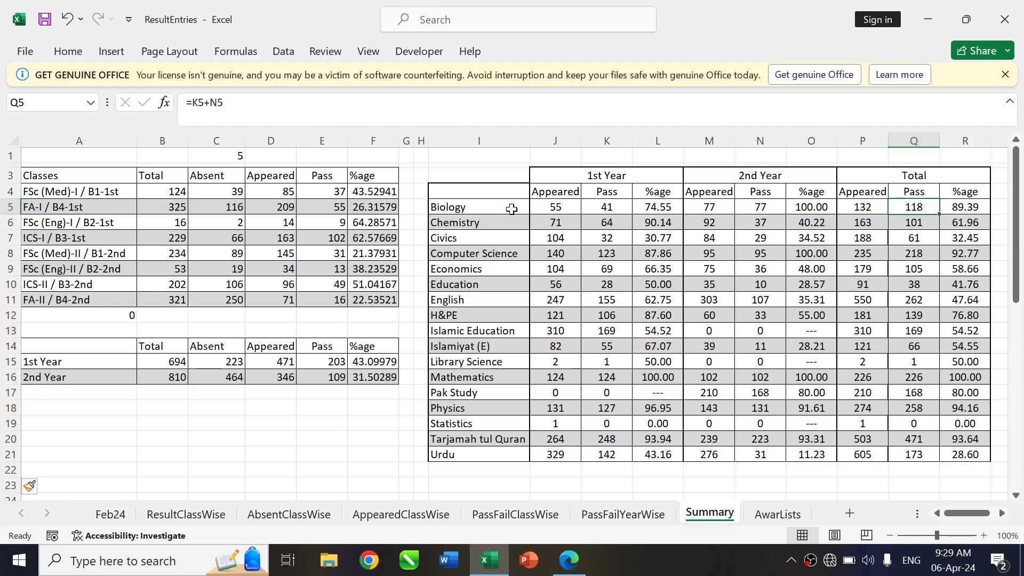
Go back through the Biology row's formulas from the Total section to the subject name in I5.
{"action": "key", "text": "Left"}
{"action": "key", "text": "Left"}
{"action": "key", "text": "Left"}
{"action": "key", "text": "Left"}
{"action": "key", "text": "Left"}
{"action": "key", "text": "Left"}
{"action": "key", "text": "Left"}
{"action": "key", "text": "Left"}
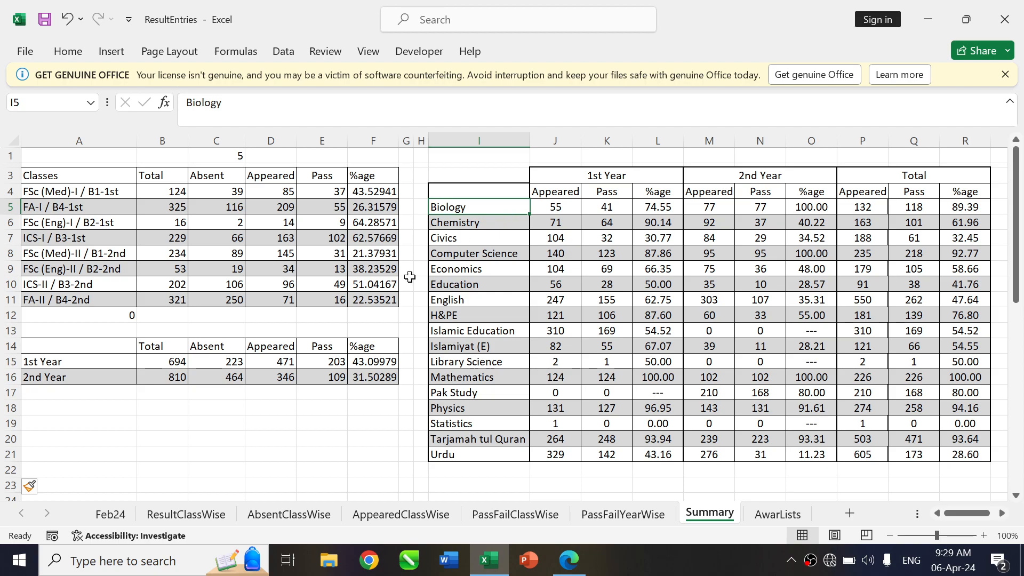
Return to the Feb24 sheet and examine the appeared/absent formula of Column12 in CK2.
{"action": "left_click", "coordinate": [110, 515]}
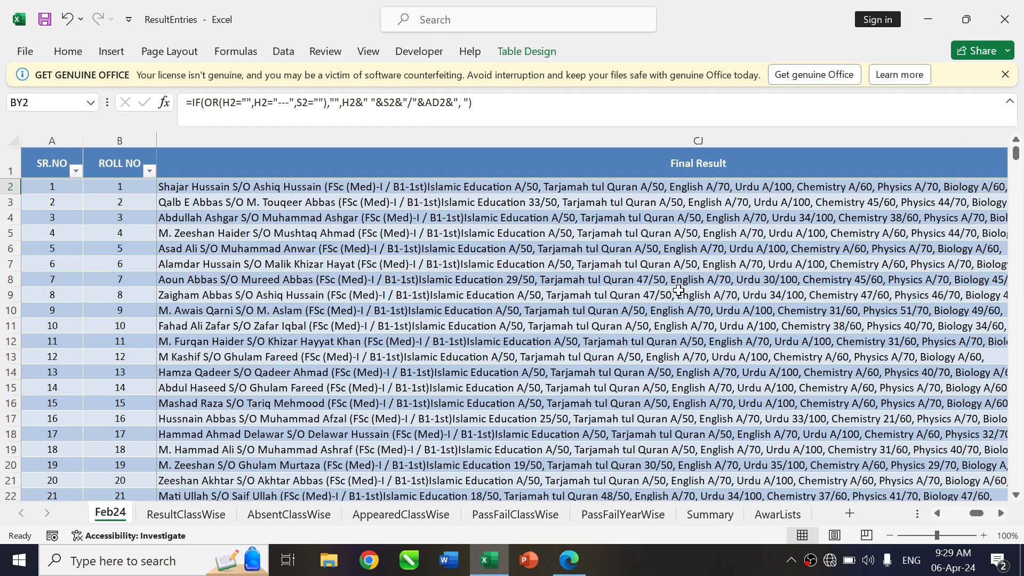
{"action": "scroll", "coordinate": [679, 290], "scroll_direction": "right", "scroll_amount": 1}
{"action": "scroll", "coordinate": [679, 290], "scroll_direction": "right", "scroll_amount": 1}
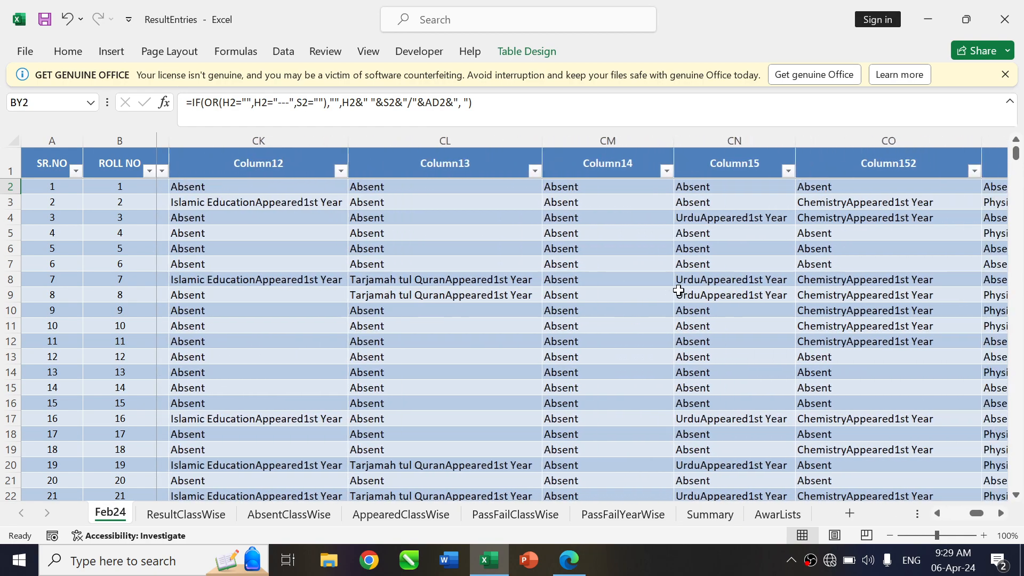
{"action": "left_click", "coordinate": [272, 186]}
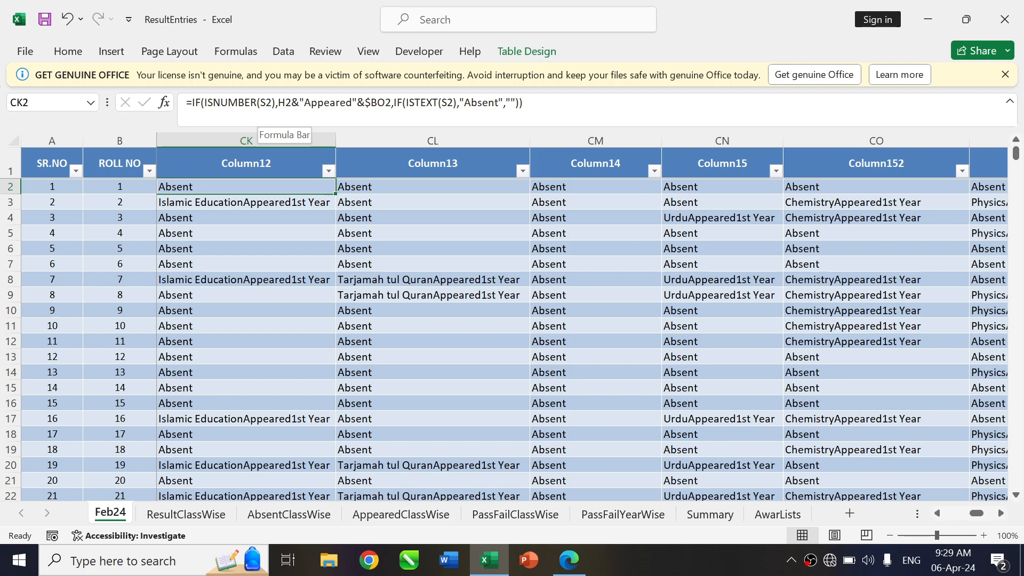
{"action": "left_click", "coordinate": [238, 196]}
{"action": "left_click", "coordinate": [241, 187]}
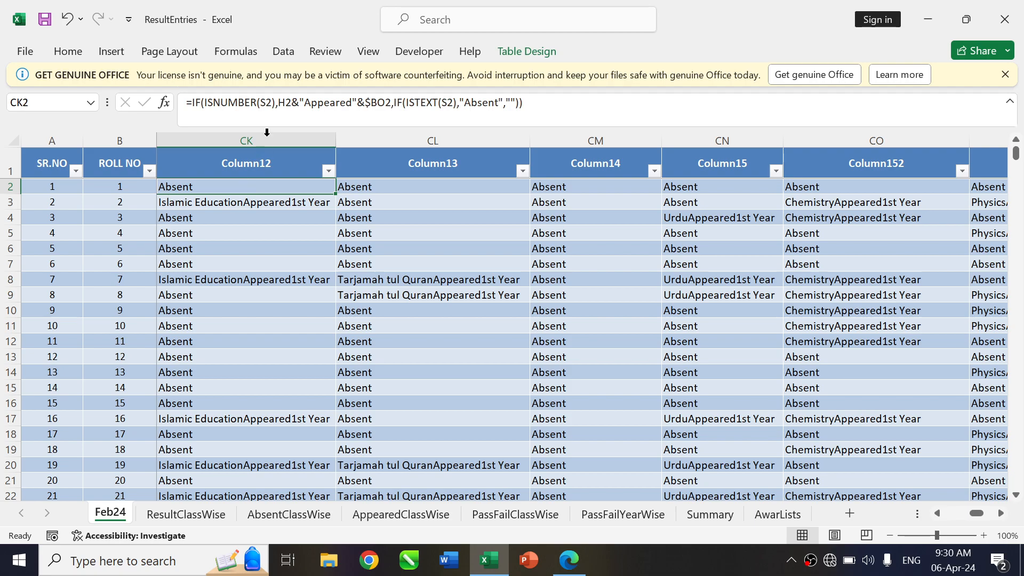
Go through CK2's formula argument by argument: the ISNUMBER test, the H2&"Appeared"&$BO2 text and the nested ISTEXT condition.
{"action": "left_click", "coordinate": [266, 103]}
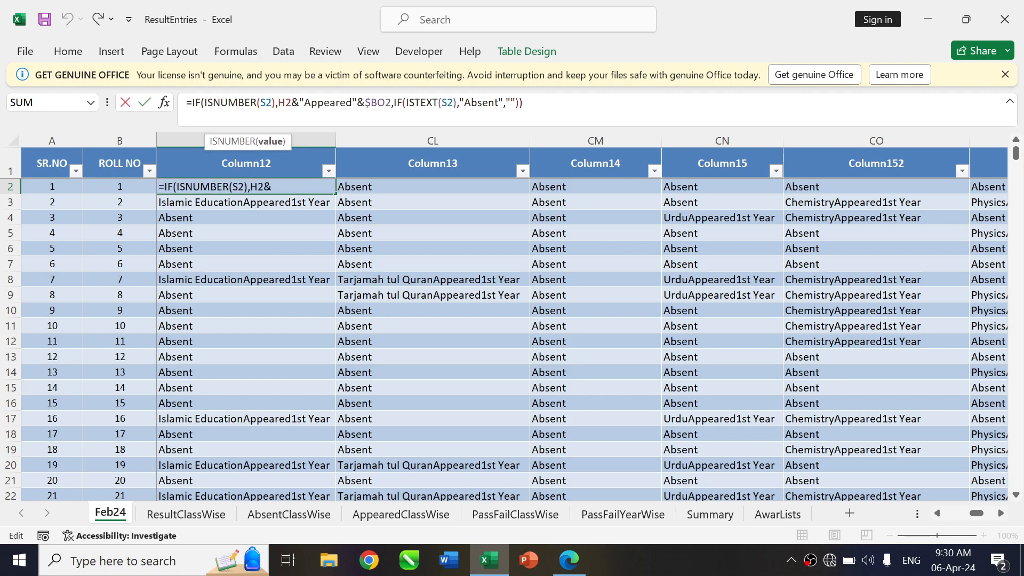
{"action": "left_click", "coordinate": [205, 103]}
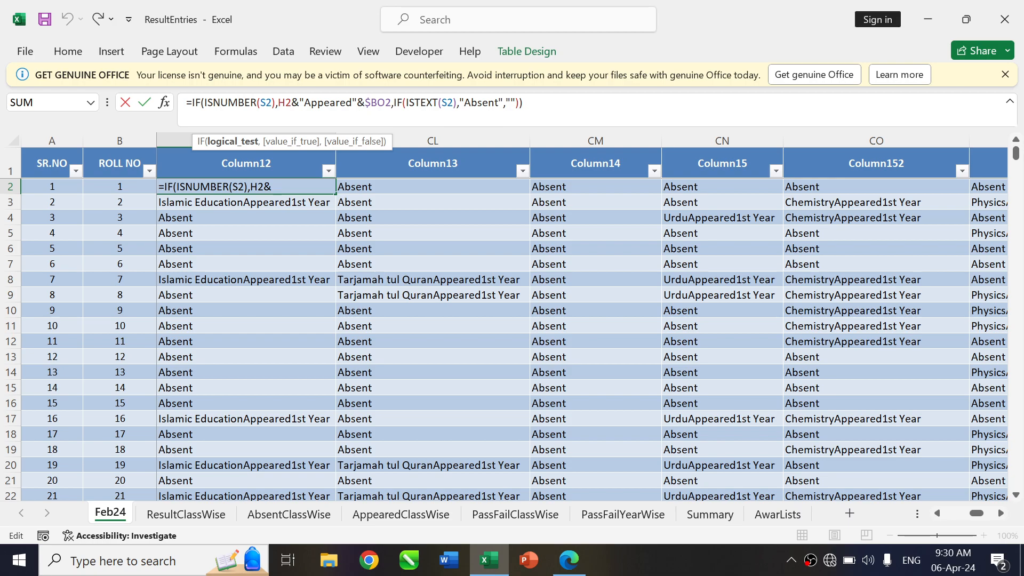
{"action": "left_click", "coordinate": [320, 103]}
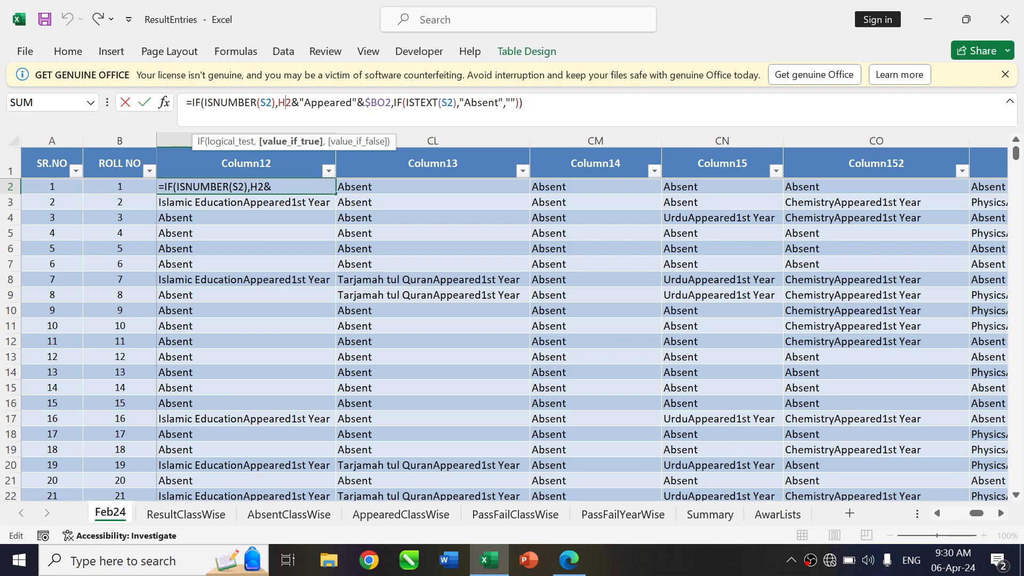
{"action": "left_click", "coordinate": [331, 103]}
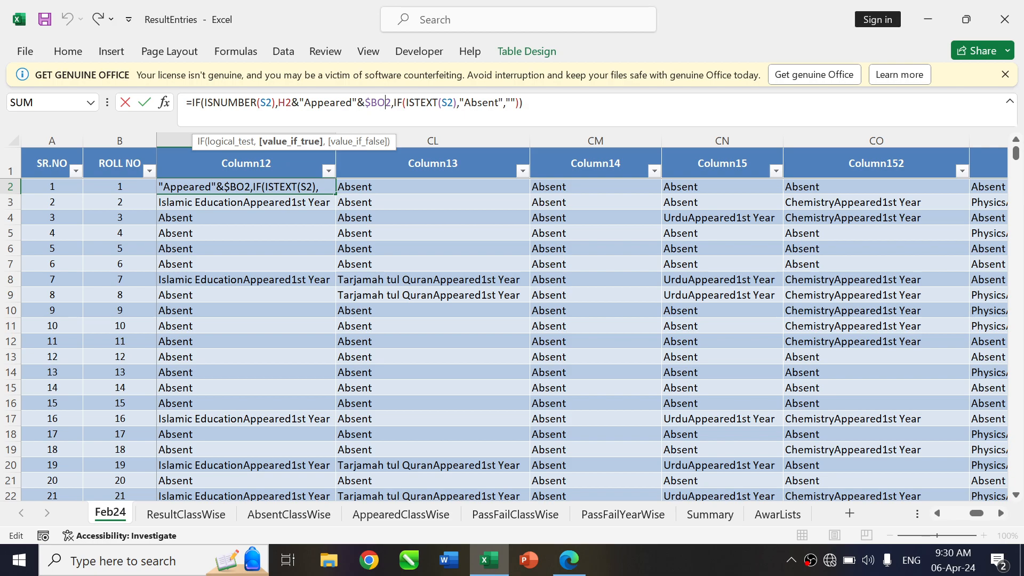
{"action": "left_click", "coordinate": [426, 103]}
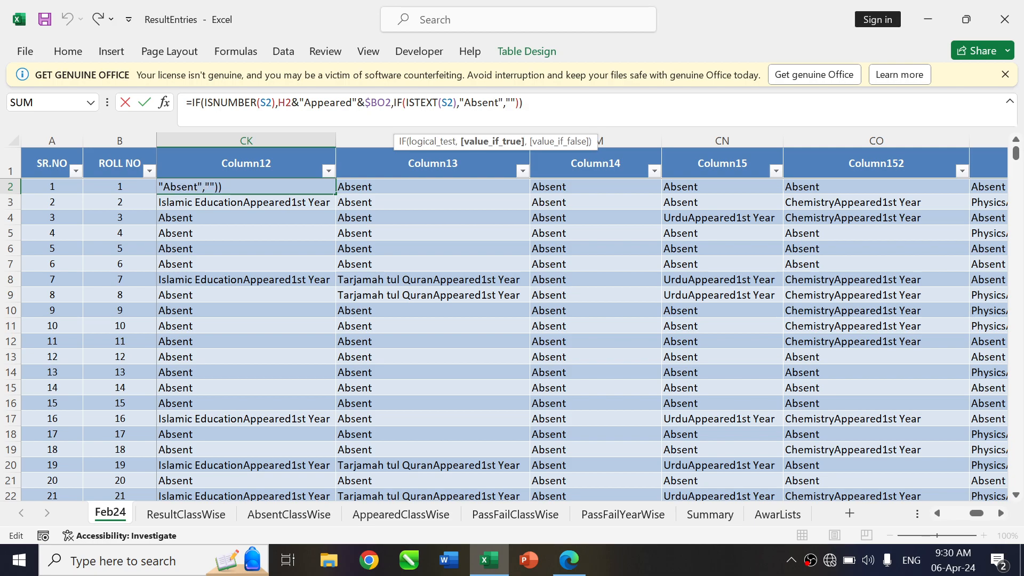
{"action": "key", "text": "Right"}
{"action": "key", "text": "Right"}
{"action": "key", "text": "Right"}
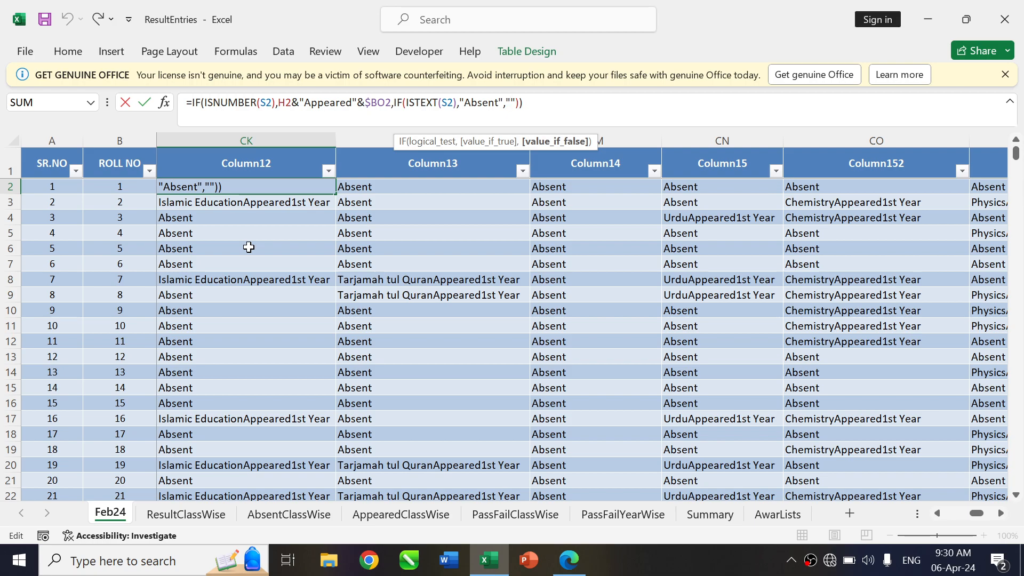
{"action": "key", "text": "Return"}
{"action": "key", "text": "Up"}
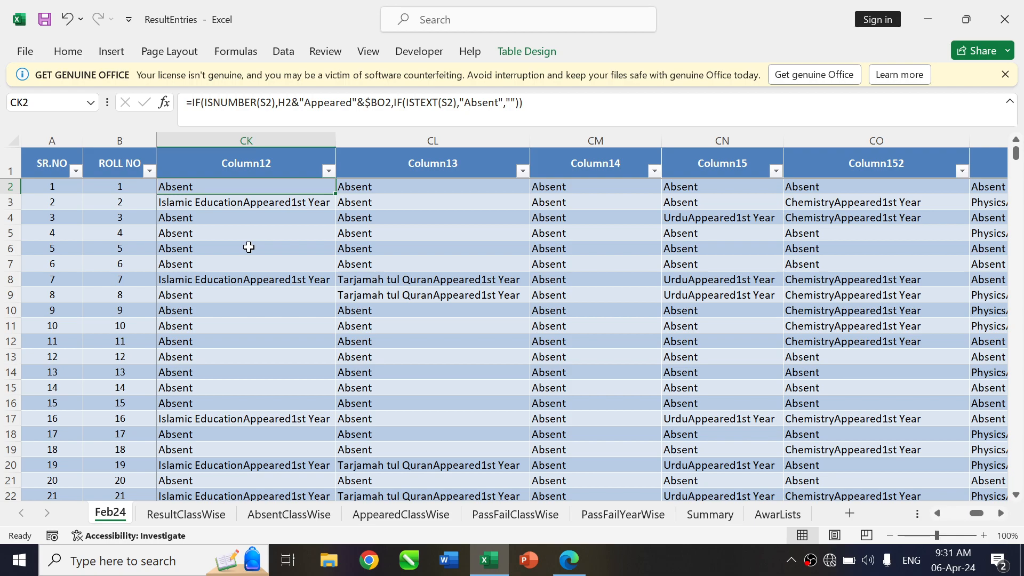
Compare the Column12 formulas in rows 2 to 4 with the Column13 formula in CL2.
{"action": "key", "text": "Down"}
{"action": "key", "text": "Down"}
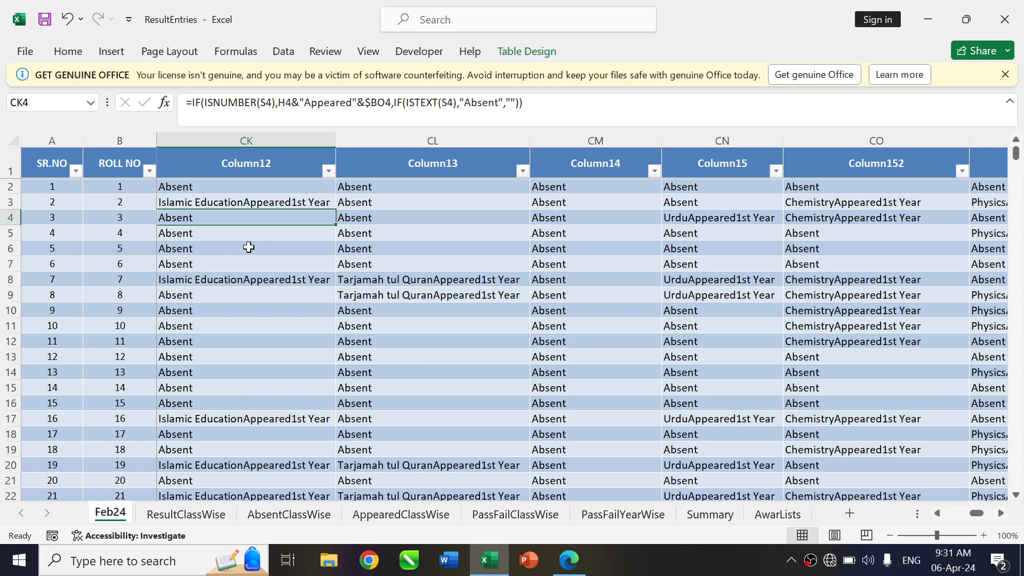
{"action": "key", "text": "Up"}
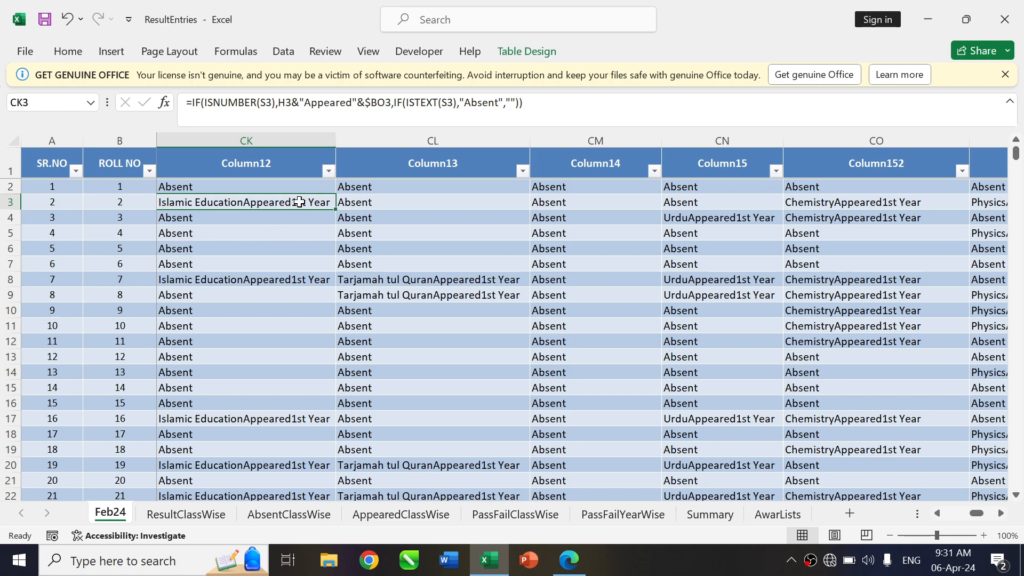
{"action": "left_click", "coordinate": [248, 185]}
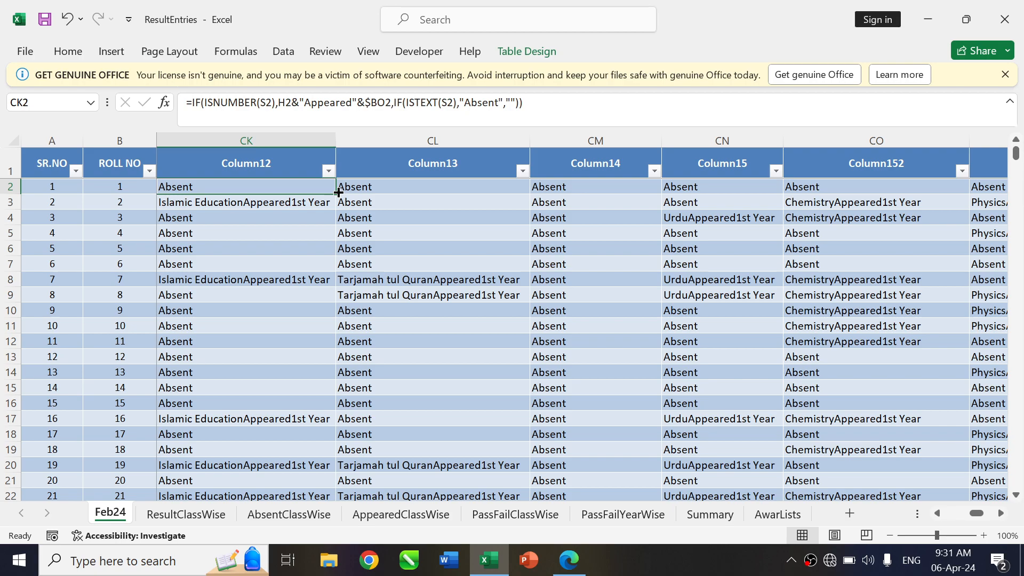
{"action": "left_click", "coordinate": [407, 190]}
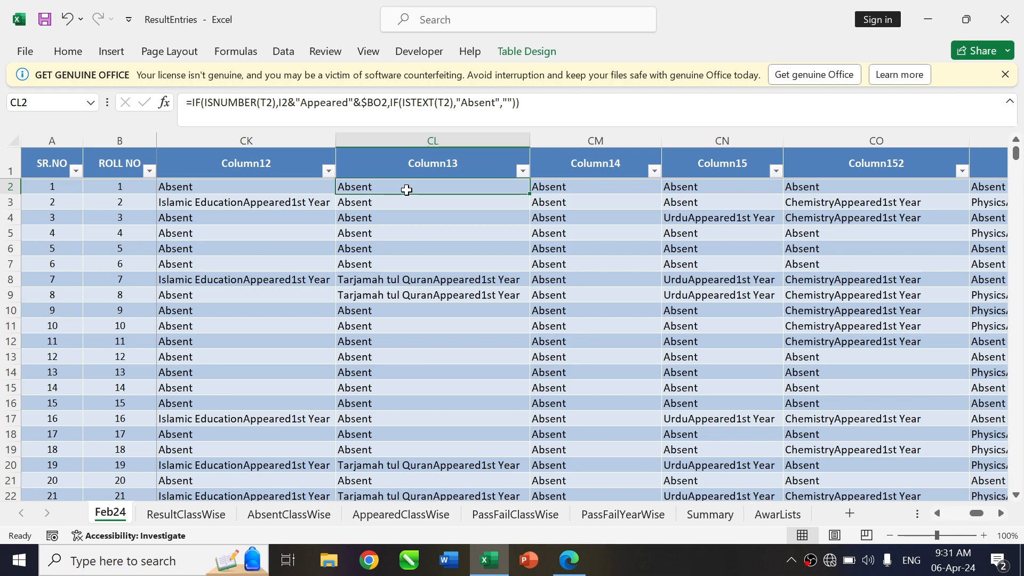
Review the appeared/absent entries across Column12 to Column21, checking the Islamiyat (E) formula of Column20 in row 44.
{"action": "left_click_drag", "start_coordinate": [256, 135], "coordinate": [762, 178]}
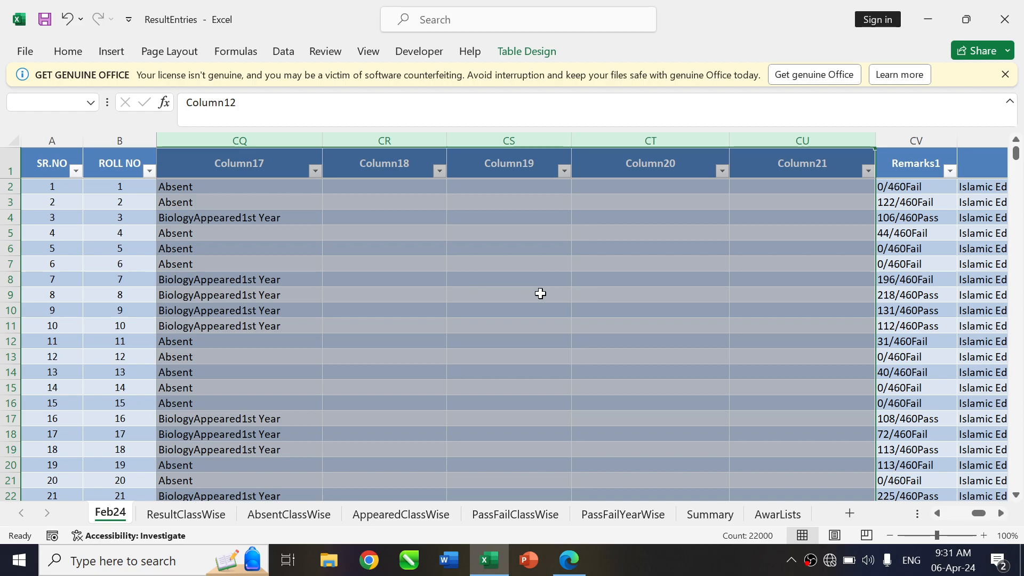
{"action": "left_click", "coordinate": [568, 312]}
{"action": "scroll", "coordinate": [571, 315], "scroll_direction": "down", "scroll_amount": 8}
{"action": "scroll", "coordinate": [570, 315], "scroll_direction": "down", "scroll_amount": 8}
{"action": "scroll", "coordinate": [570, 315], "scroll_direction": "up", "scroll_amount": 7}
{"action": "scroll", "coordinate": [570, 316], "scroll_direction": "down", "scroll_amount": 2}
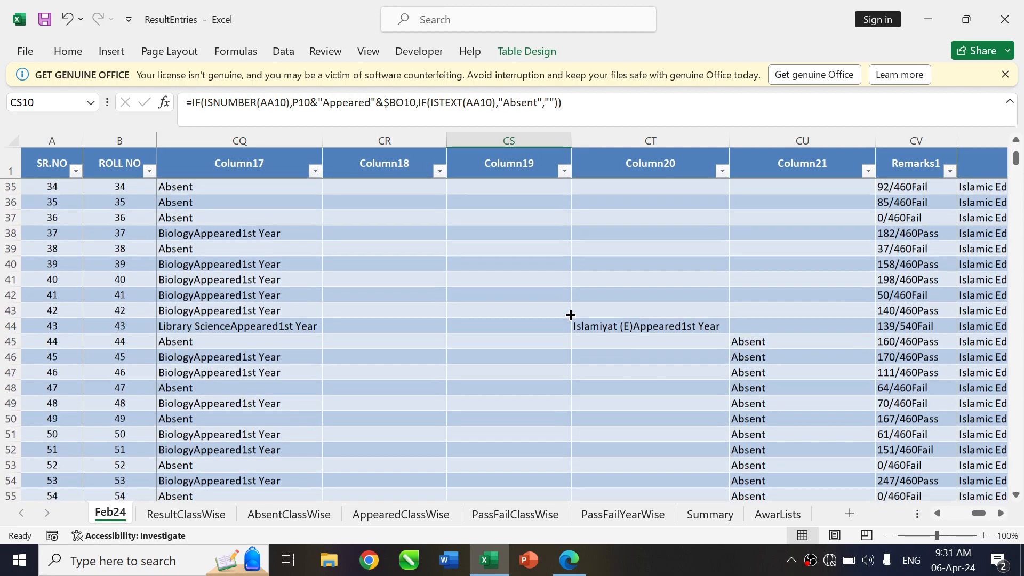
{"action": "left_click", "coordinate": [667, 324]}
{"action": "scroll", "coordinate": [665, 383], "scroll_direction": "down", "scroll_amount": 20}
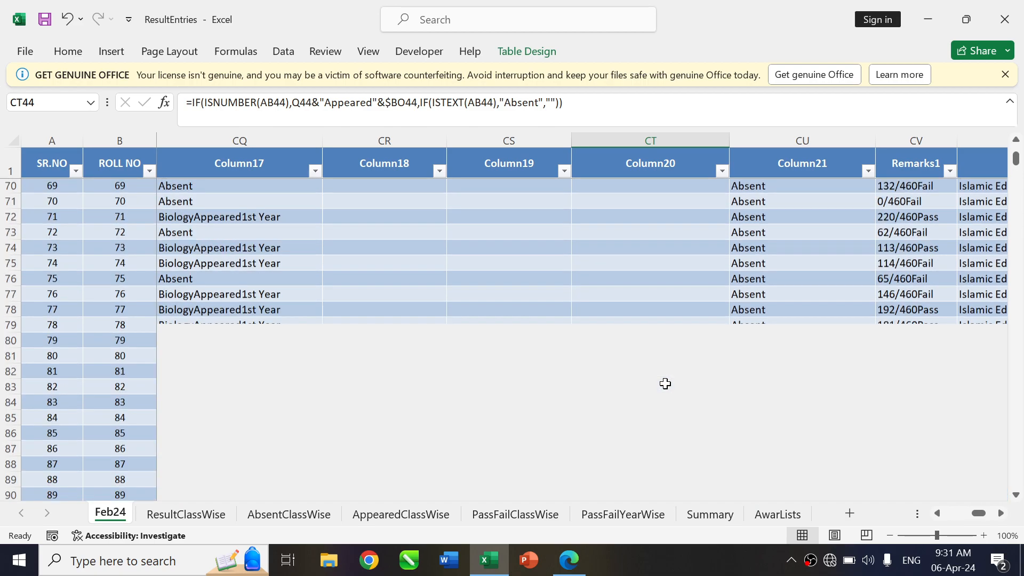
Review the appeared/absent entries of Column17 to Column21 further down, checking the Education formula in CU160 and the H&PE formula in CS345.
{"action": "scroll", "coordinate": [665, 383], "scroll_direction": "down", "scroll_amount": 1}
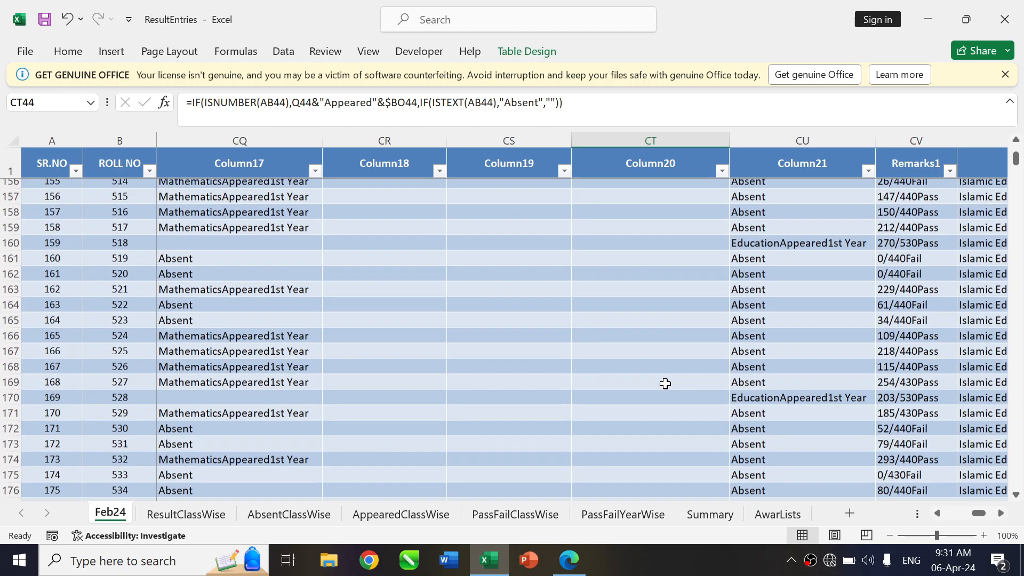
{"action": "left_click", "coordinate": [777, 251]}
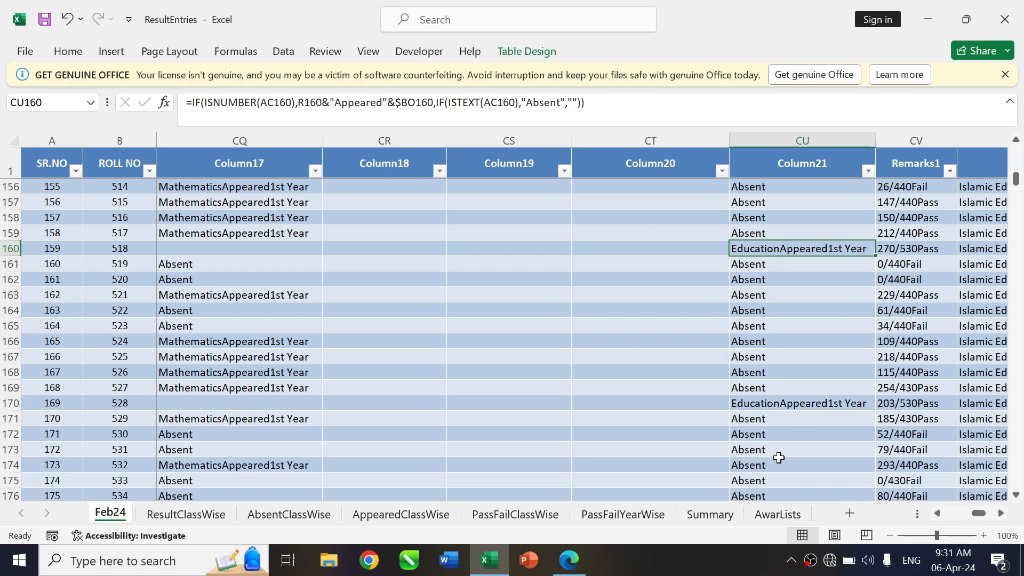
{"action": "scroll", "coordinate": [779, 458], "scroll_direction": "down", "scroll_amount": 20}
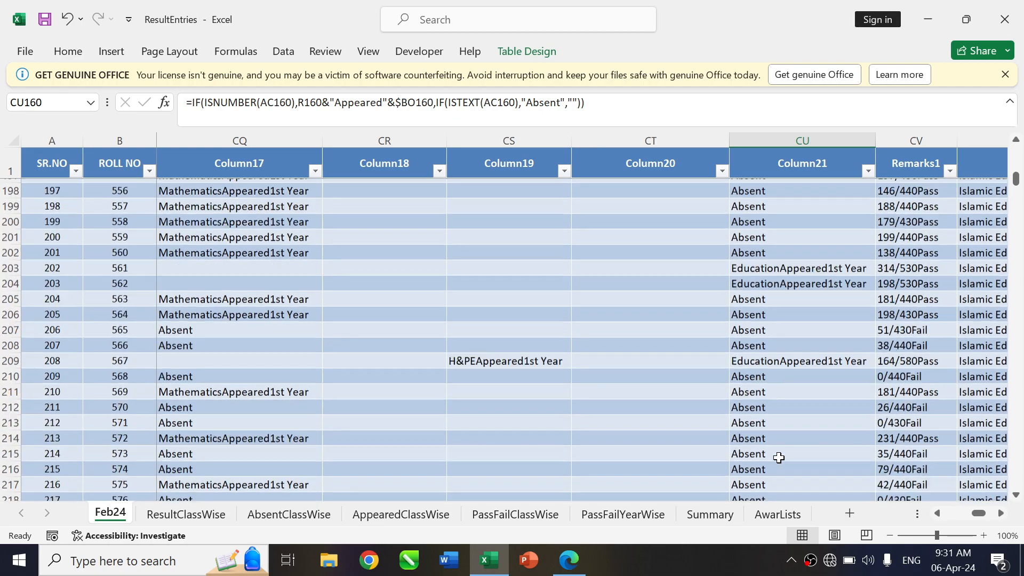
{"action": "scroll", "coordinate": [779, 458], "scroll_direction": "down", "scroll_amount": 20}
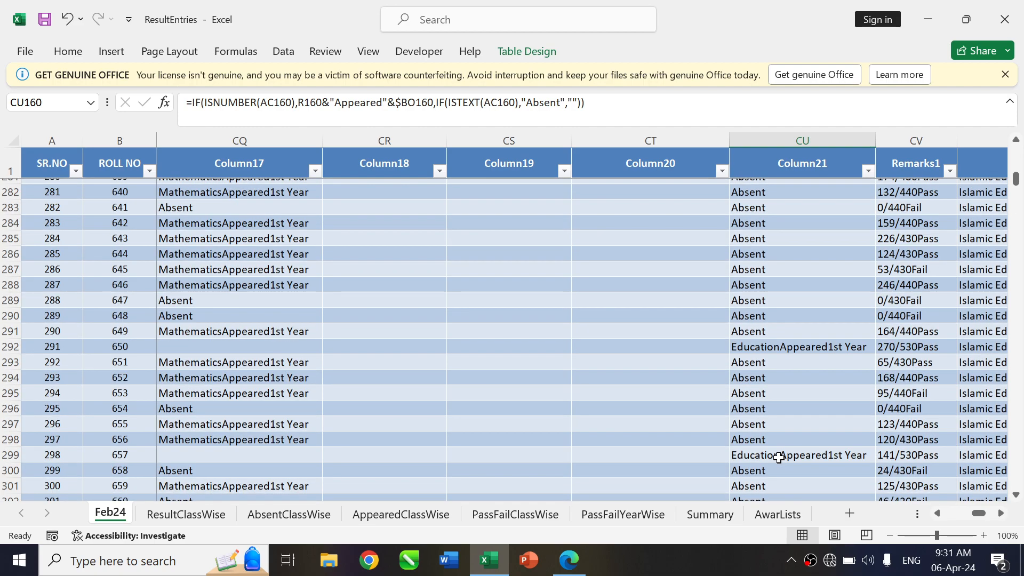
{"action": "scroll", "coordinate": [779, 458], "scroll_direction": "down", "scroll_amount": 11}
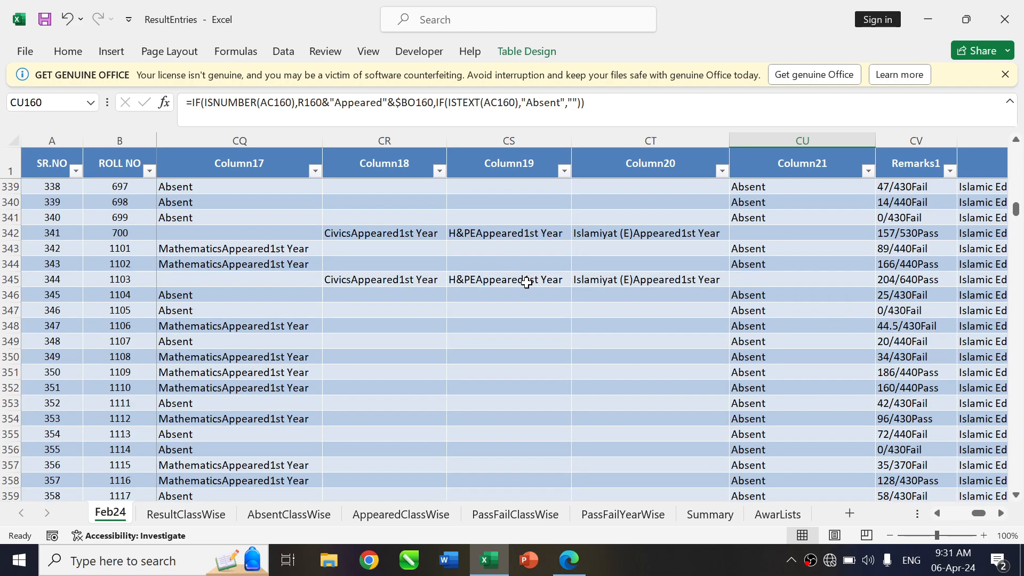
{"action": "left_click", "coordinate": [527, 281]}
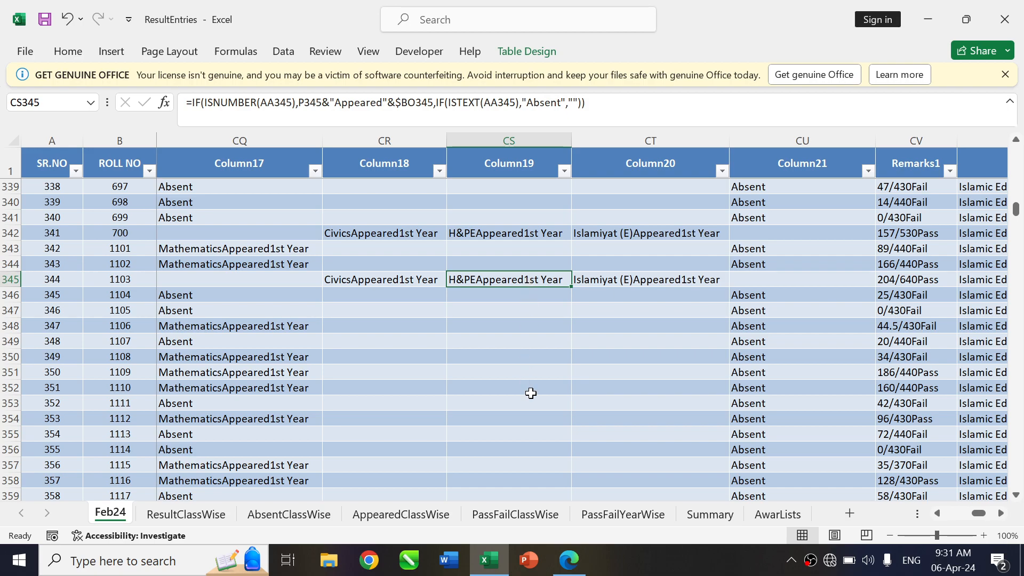
{"action": "scroll", "coordinate": [531, 393], "scroll_direction": "down", "scroll_amount": 17}
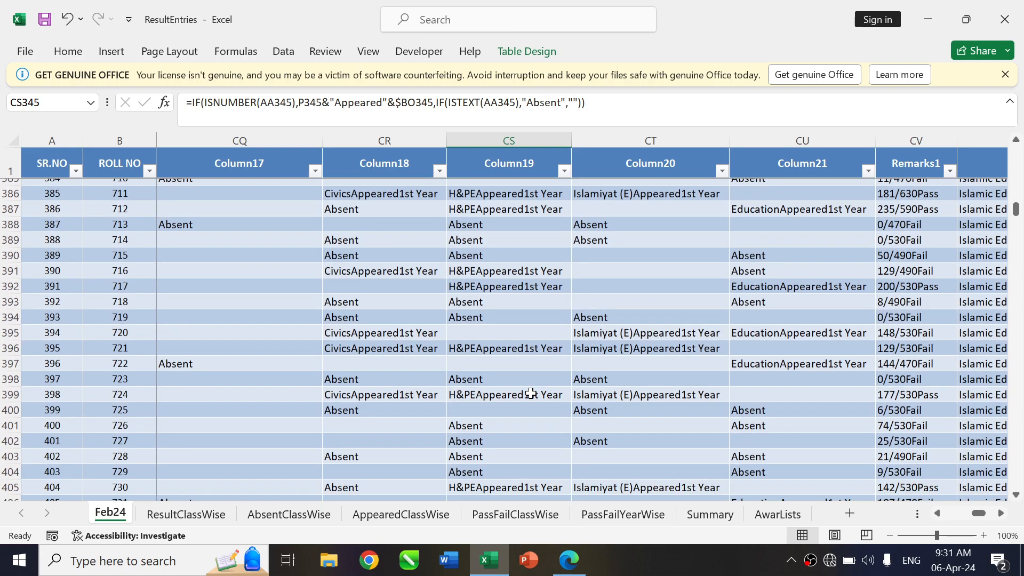
{"action": "scroll", "coordinate": [531, 393], "scroll_direction": "down", "scroll_amount": 10}
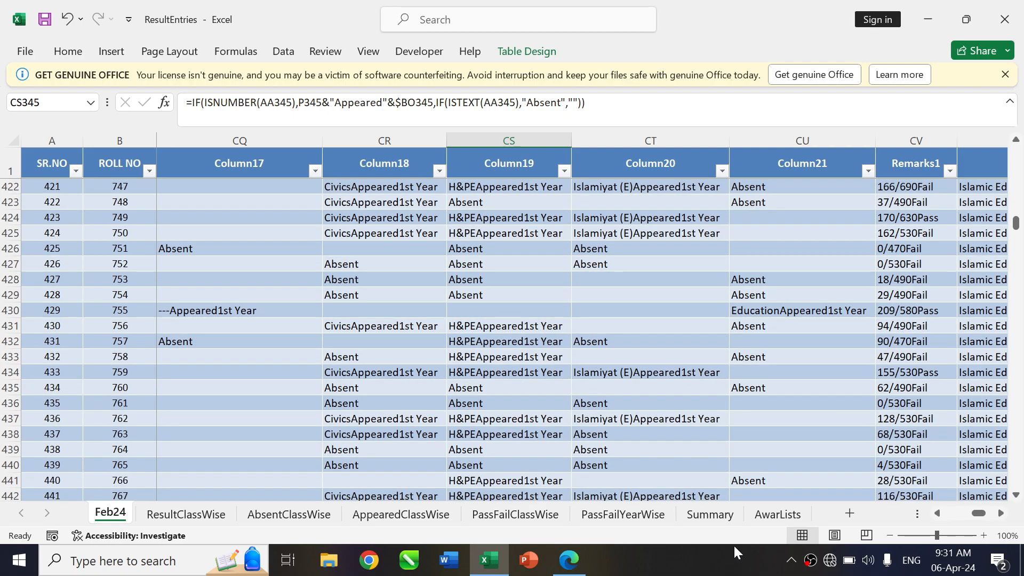
Compare the H&PE appeared text in Feb24's CS431 with the subject, Appeared and 1st Year headings on the Summary sheet.
{"action": "left_click", "coordinate": [723, 523]}
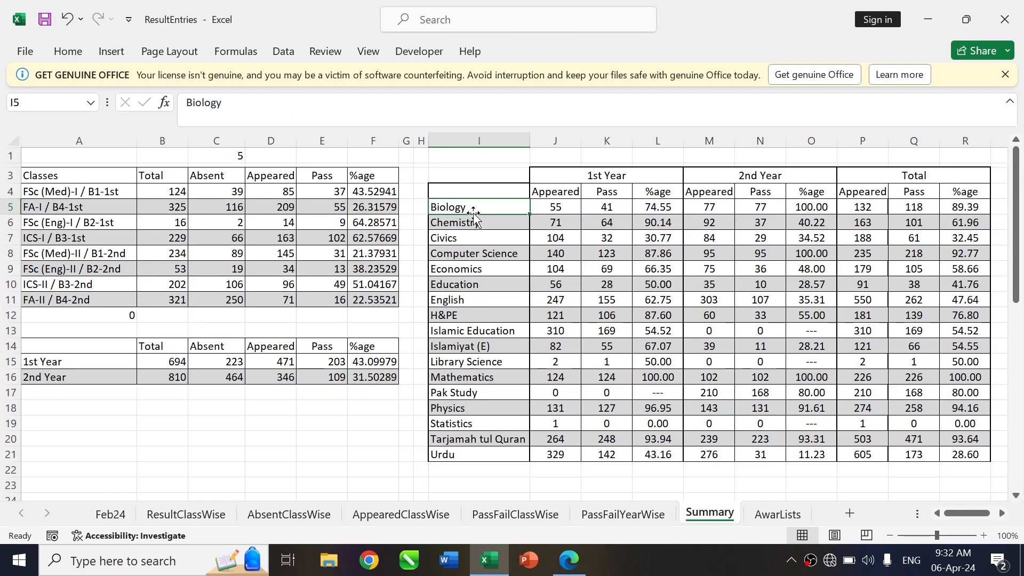
{"action": "left_click", "coordinate": [111, 513]}
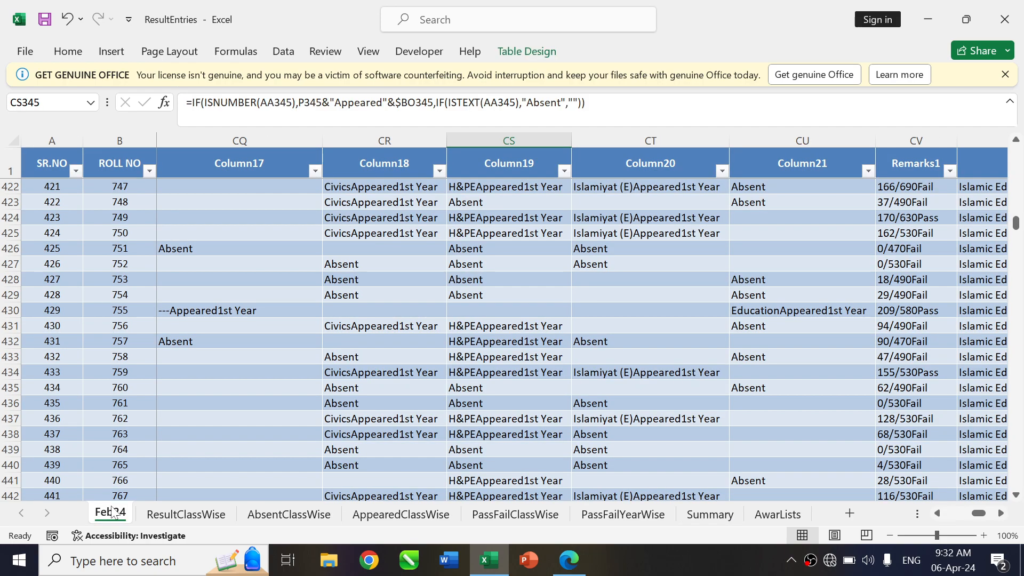
{"action": "left_click", "coordinate": [505, 338]}
{"action": "left_click", "coordinate": [505, 326]}
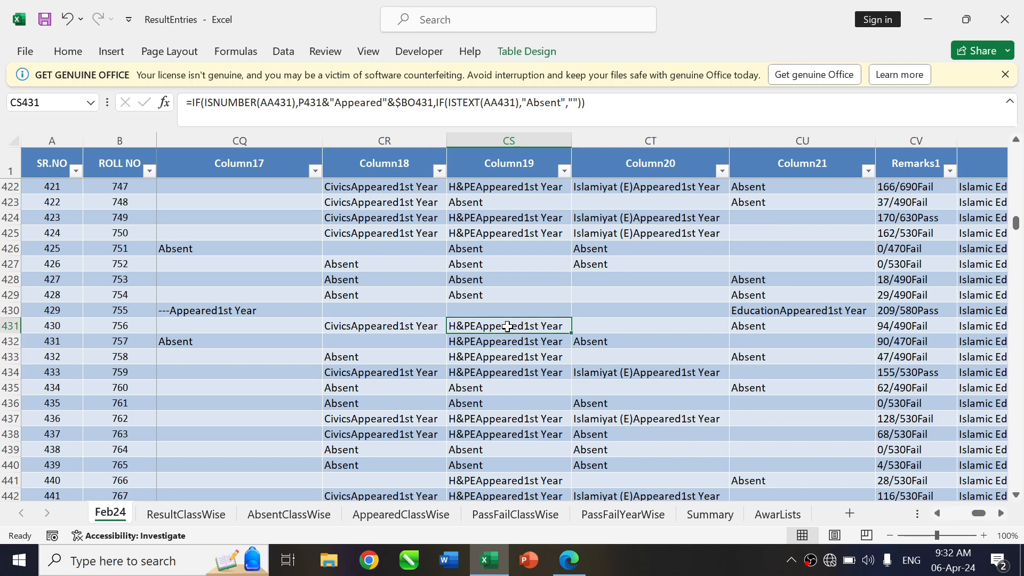
{"action": "left_click", "coordinate": [709, 515]}
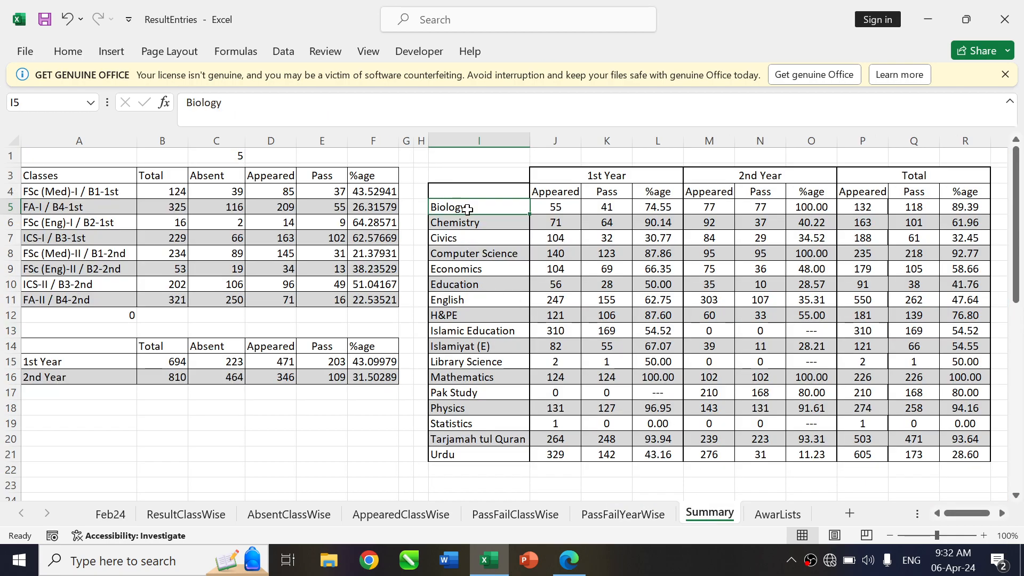
{"action": "left_click", "coordinate": [551, 193]}
{"action": "left_click", "coordinate": [600, 175]}
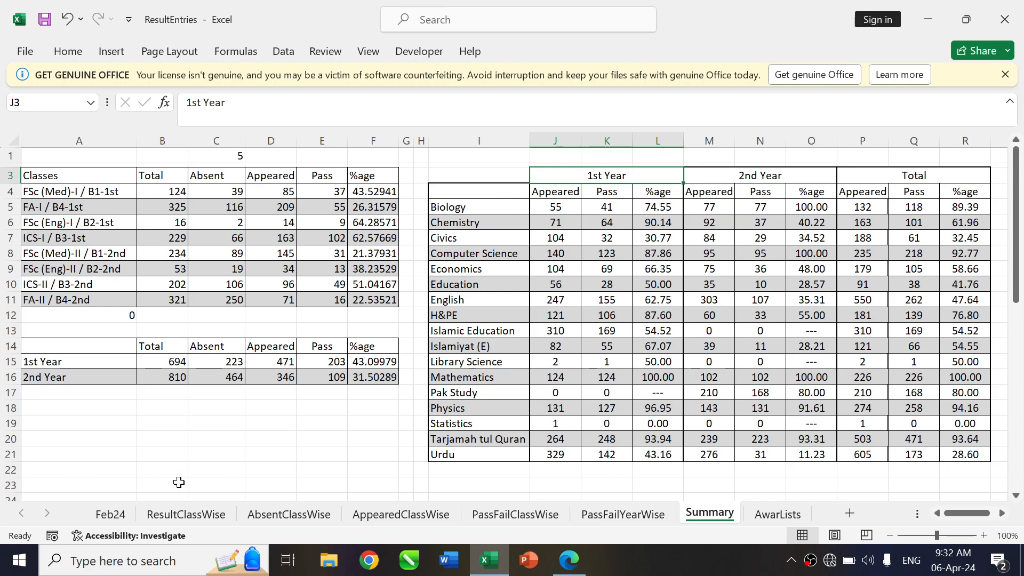
Return to Feb24, look across the subject entries of Column12 to Column19, and check the Biology formula of Column17 in CQ4.
{"action": "left_click", "coordinate": [111, 516]}
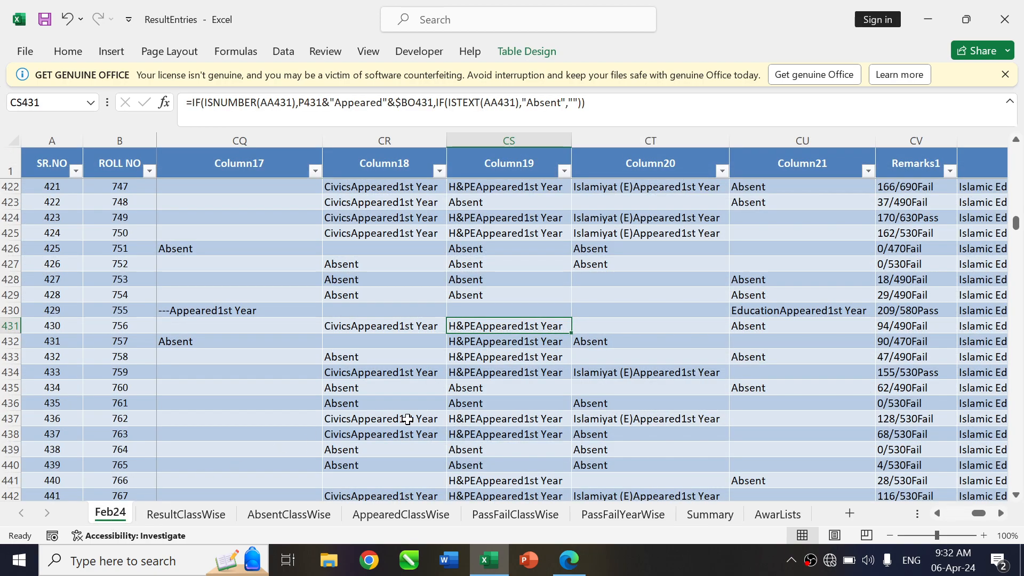
{"action": "scroll", "coordinate": [406, 419], "scroll_direction": "left", "scroll_amount": 6}
{"action": "scroll", "coordinate": [408, 419], "scroll_direction": "left", "scroll_amount": 4}
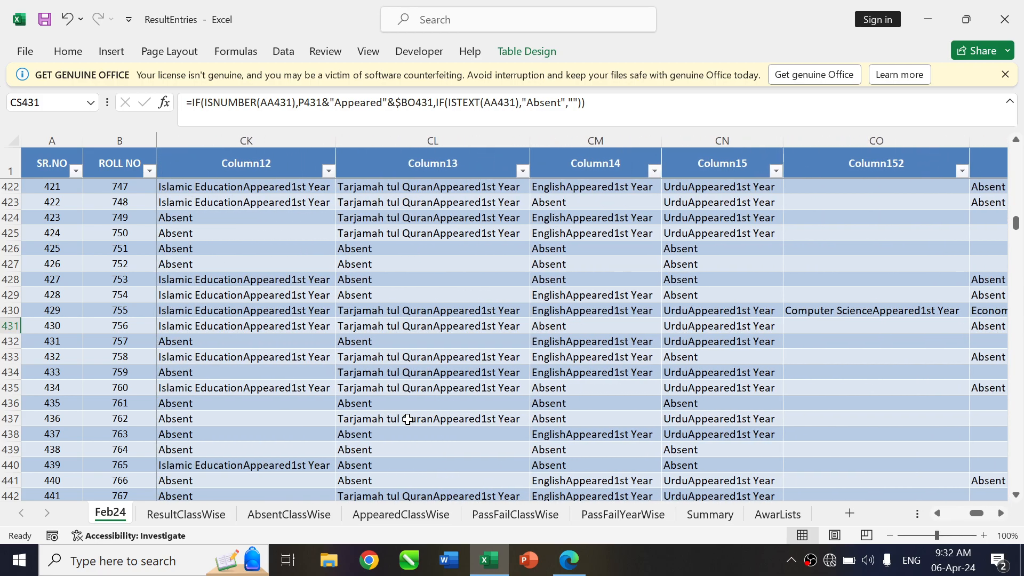
{"action": "scroll", "coordinate": [407, 420], "scroll_direction": "right", "scroll_amount": 2}
{"action": "scroll", "coordinate": [703, 310], "scroll_direction": "right", "scroll_amount": 6}
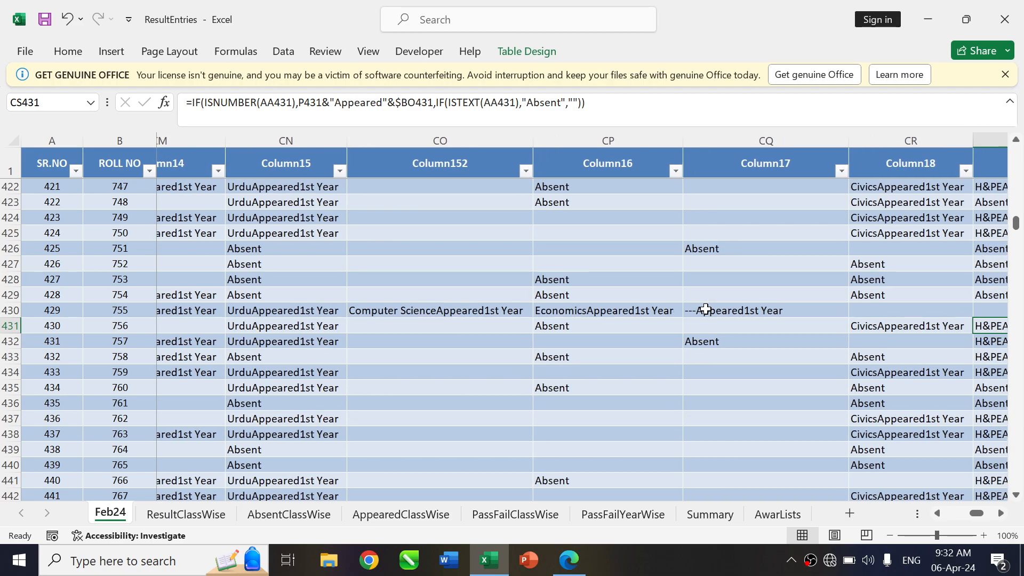
{"action": "scroll", "coordinate": [706, 310], "scroll_direction": "right", "scroll_amount": 2}
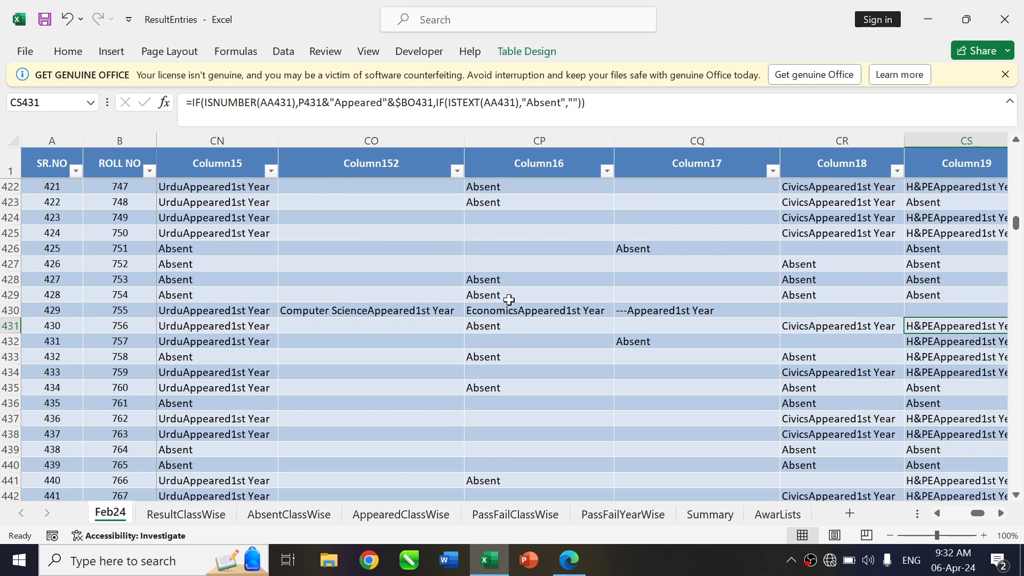
{"action": "scroll", "coordinate": [362, 312], "scroll_direction": "up", "scroll_amount": 20}
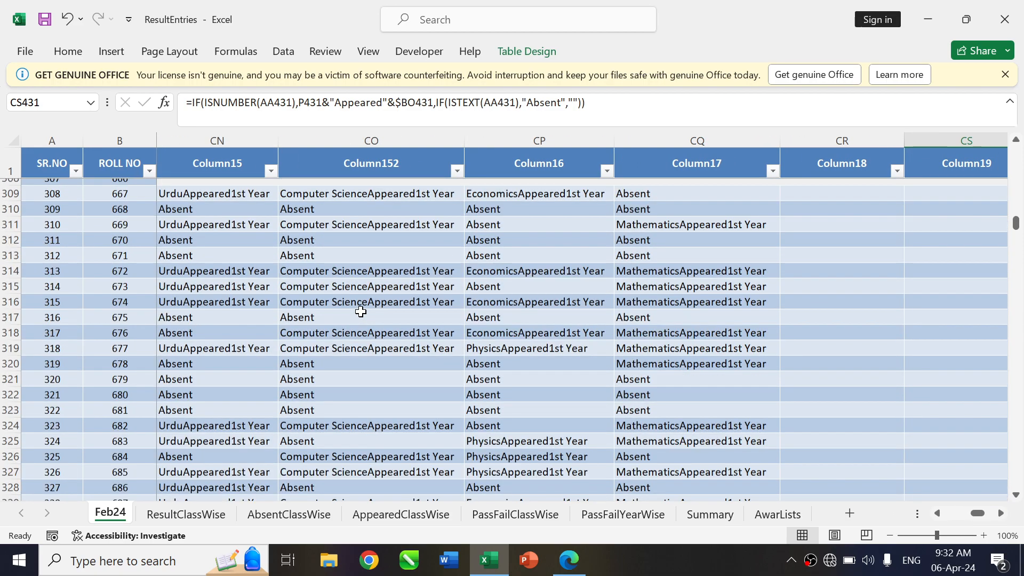
{"action": "scroll", "coordinate": [361, 312], "scroll_direction": "up", "scroll_amount": 20}
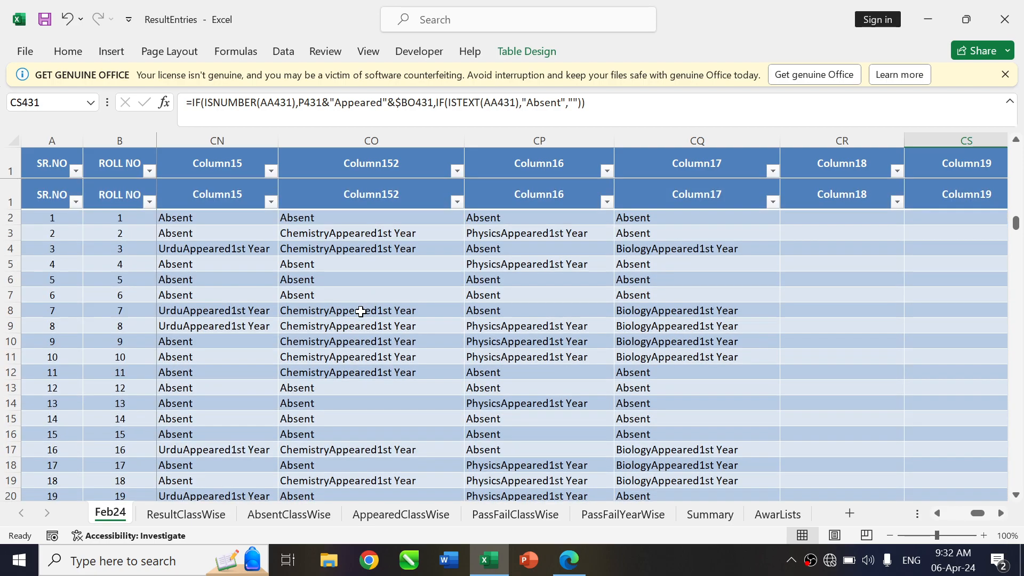
{"action": "key", "text": "ctrl+Up"}
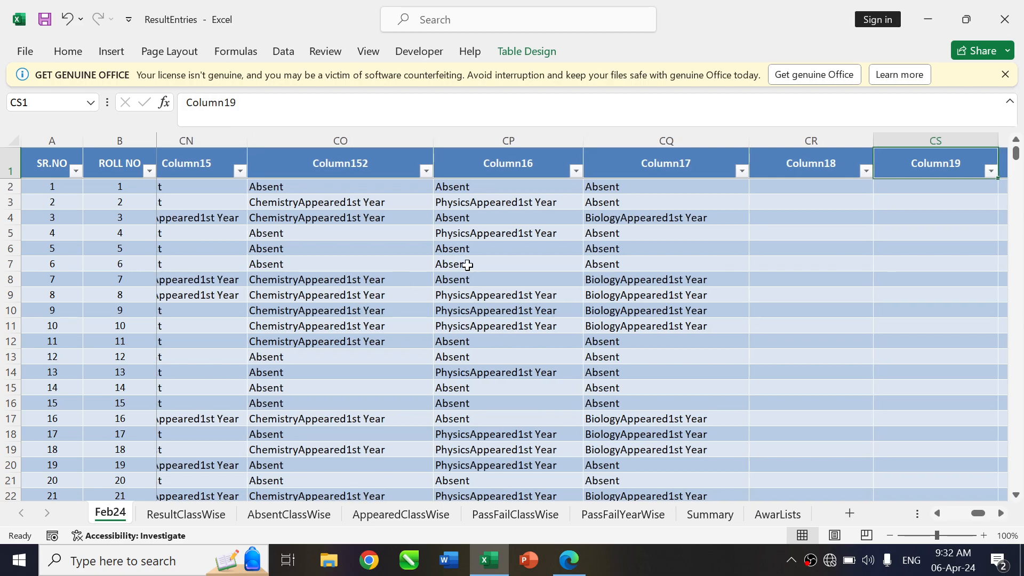
{"action": "left_click", "coordinate": [693, 219]}
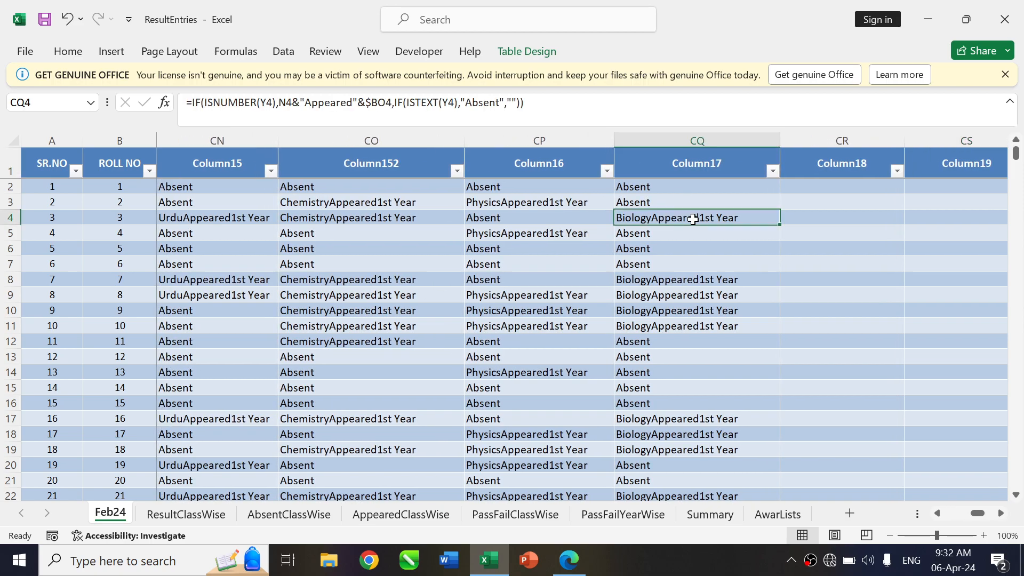
Examine the Summary sheet's COUNTIF formula in J5, including its Column12 to Column21 range and the cells that form its criteria.
{"action": "left_click", "coordinate": [710, 514]}
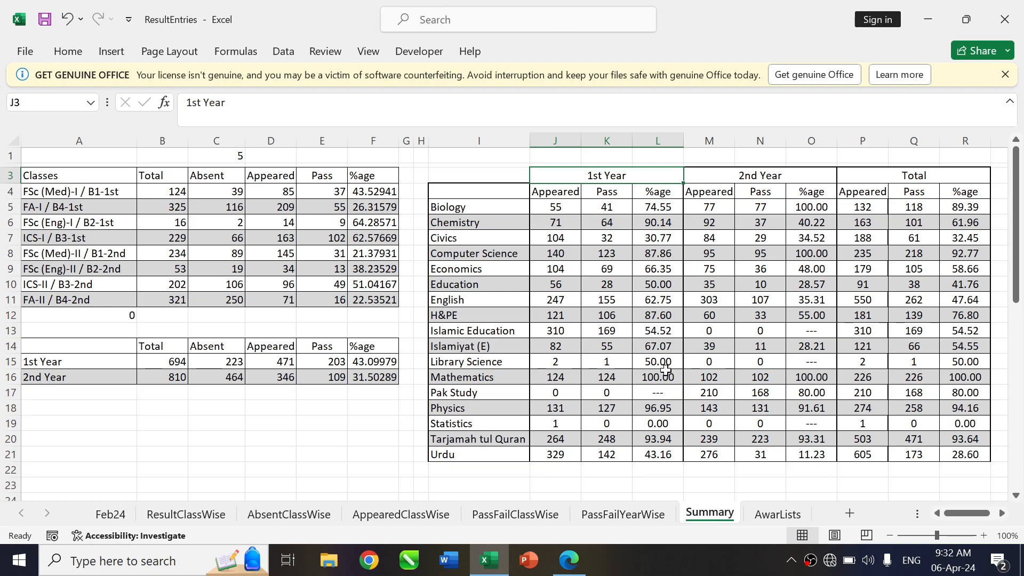
{"action": "left_click", "coordinate": [555, 207]}
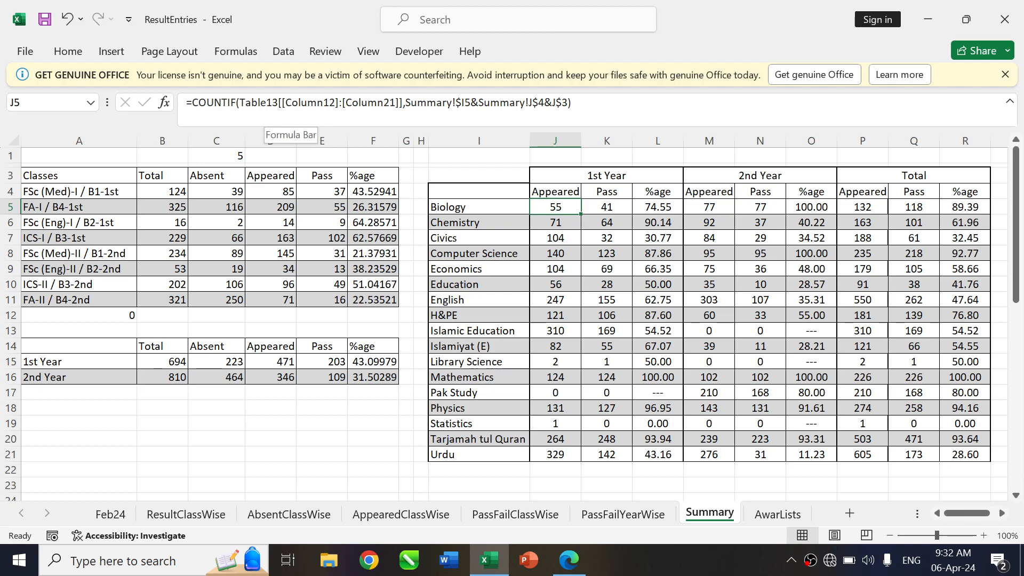
{"action": "key", "text": "F2"}
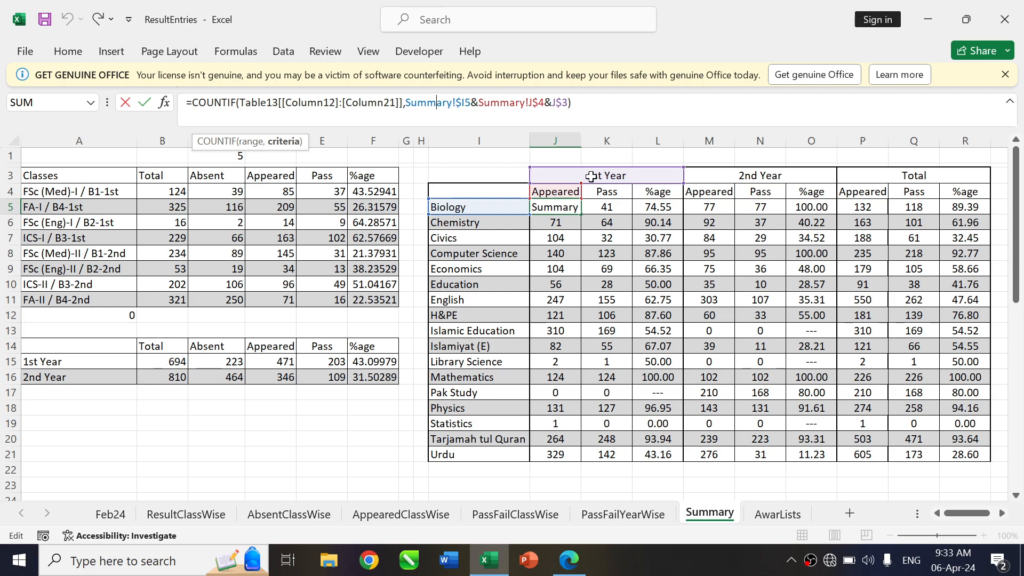
{"action": "key", "text": "ctrl+Return"}
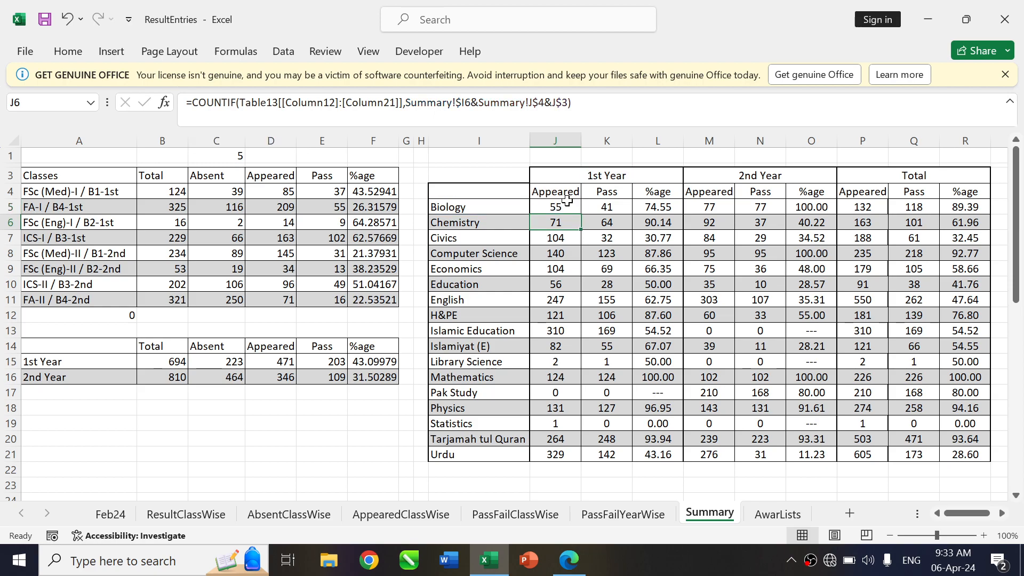
Fill the COUNTIF formula from J5 down to J21 without formatting, and check the Chemistry formula in J6.
{"action": "left_click_drag", "start_coordinate": [581, 215], "coordinate": [582, 460]}
{"action": "left_click", "coordinate": [601, 472]}
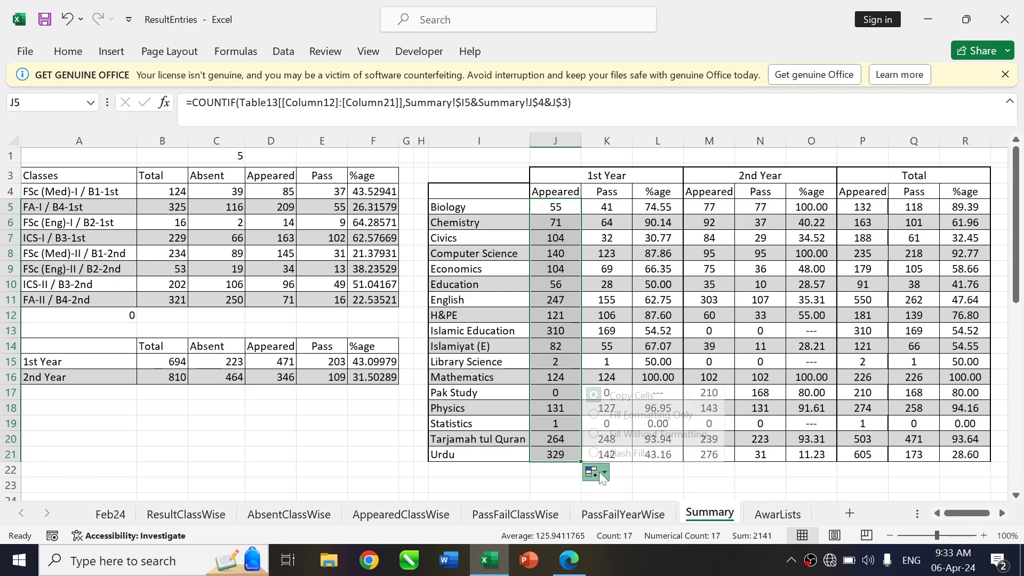
{"action": "left_click", "coordinate": [667, 436]}
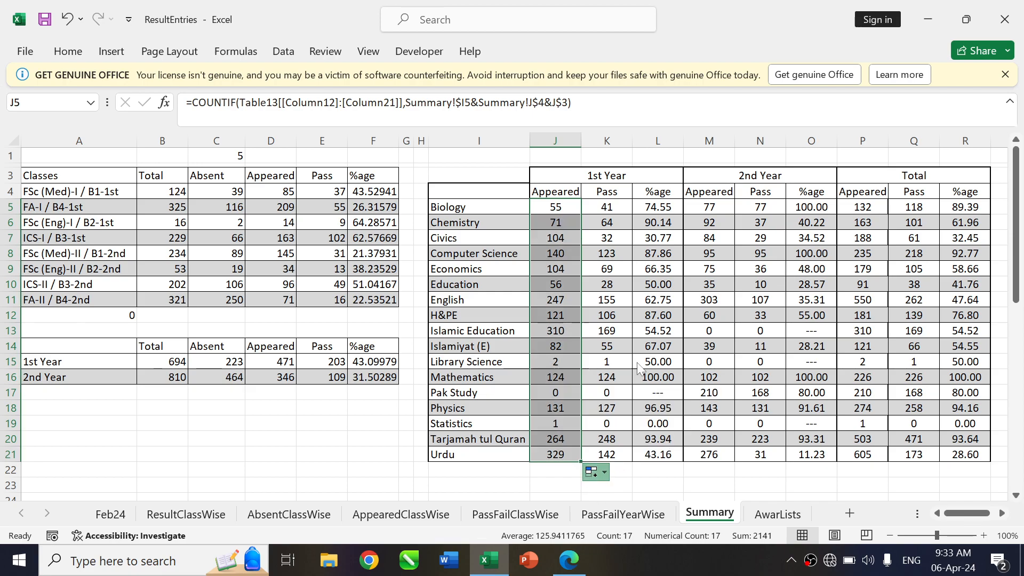
{"action": "left_click", "coordinate": [561, 226]}
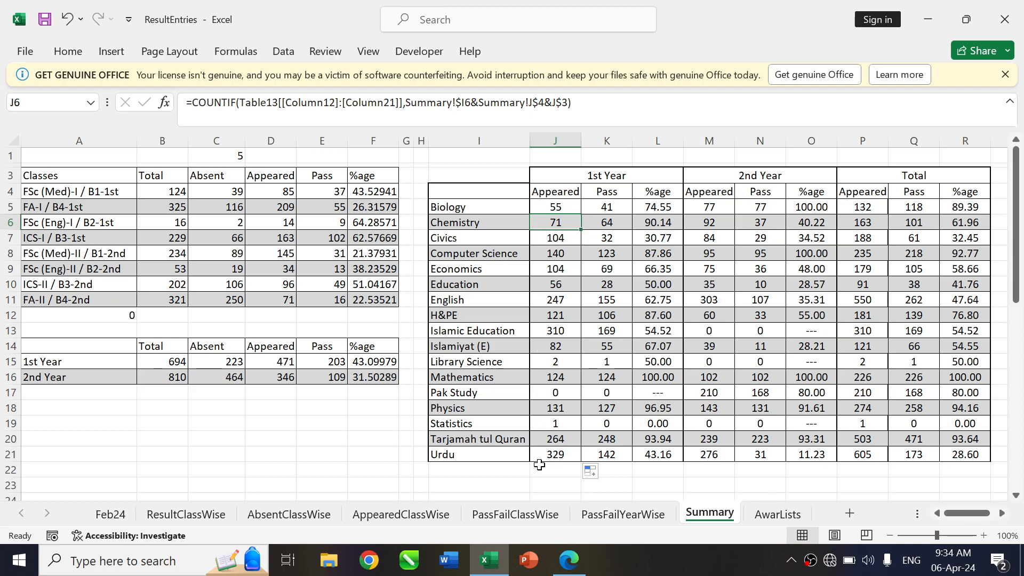
Check the Biology pass-count formula in Summary's K5 and locate its source columns, beginning with Remarks5, on the Feb24 sheet.
{"action": "left_click", "coordinate": [606, 207]}
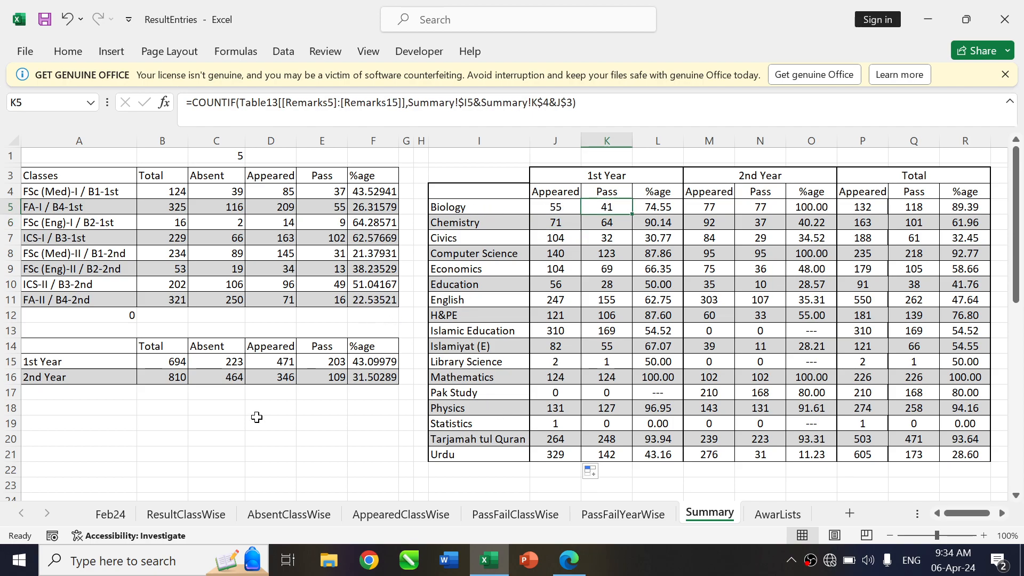
{"action": "left_click", "coordinate": [114, 514]}
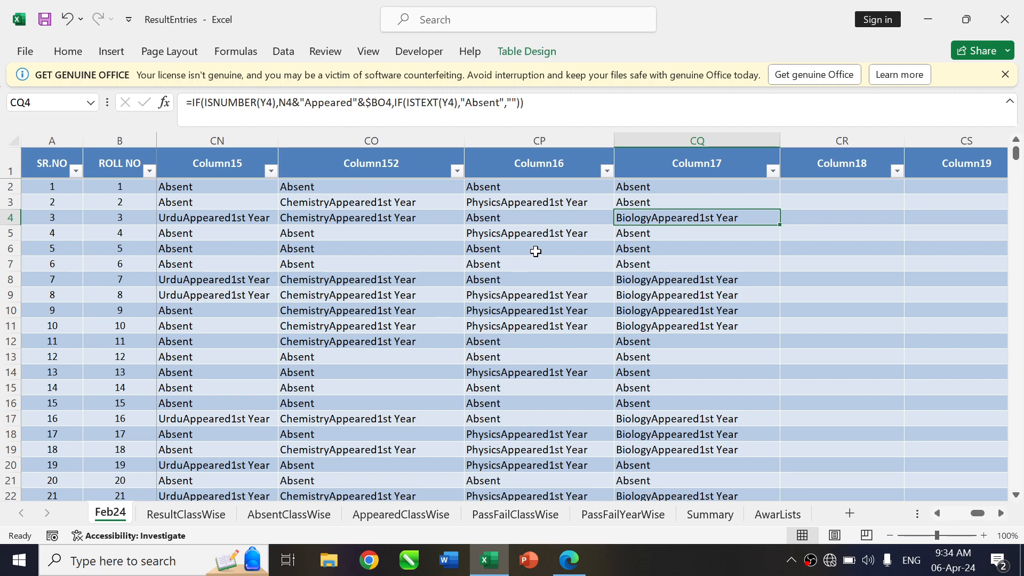
{"action": "scroll", "coordinate": [535, 251], "scroll_direction": "left", "scroll_amount": 3}
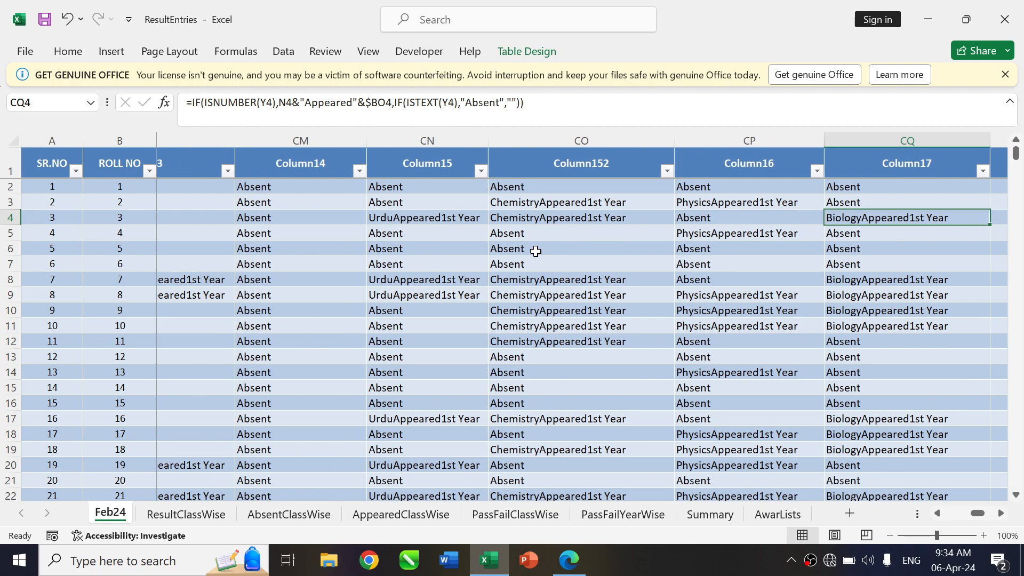
{"action": "scroll", "coordinate": [536, 251], "scroll_direction": "right", "scroll_amount": 6}
{"action": "scroll", "coordinate": [535, 251], "scroll_direction": "left", "scroll_amount": 2}
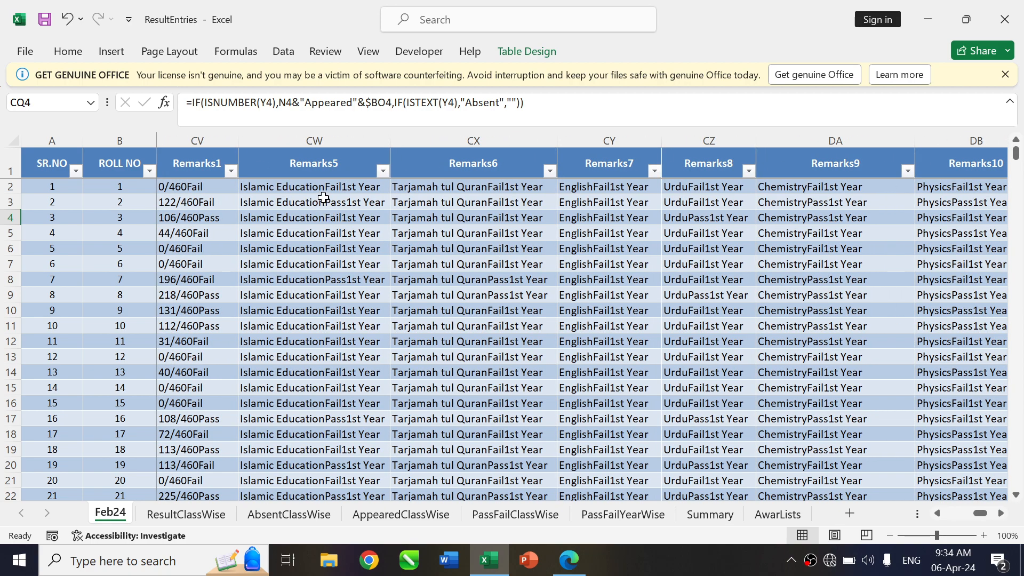
Examine the Remarks5 formula =H2&AZ2&$BO2 in CW2 and the cell references it joins.
{"action": "left_click", "coordinate": [329, 189]}
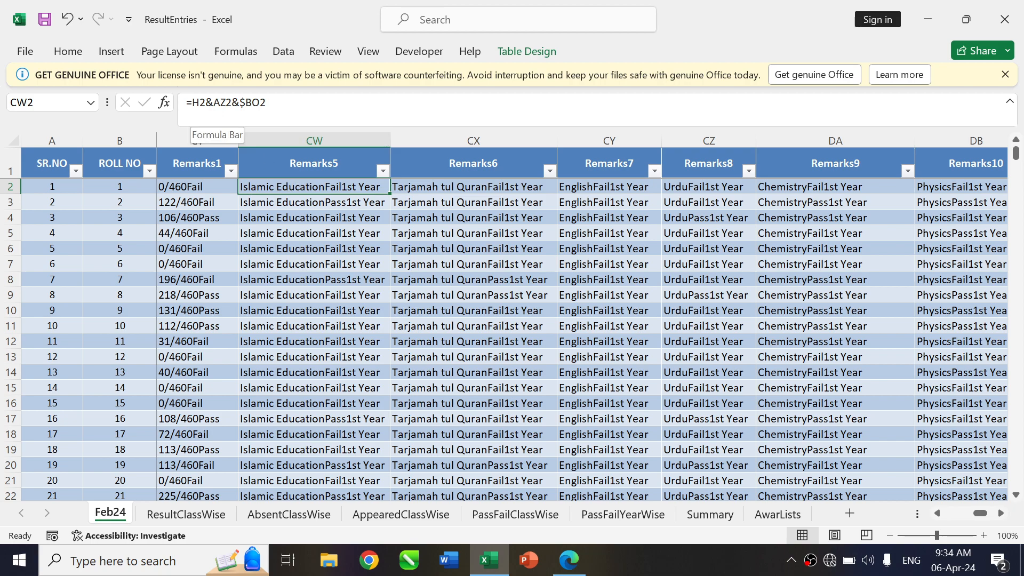
{"action": "key", "text": "F2"}
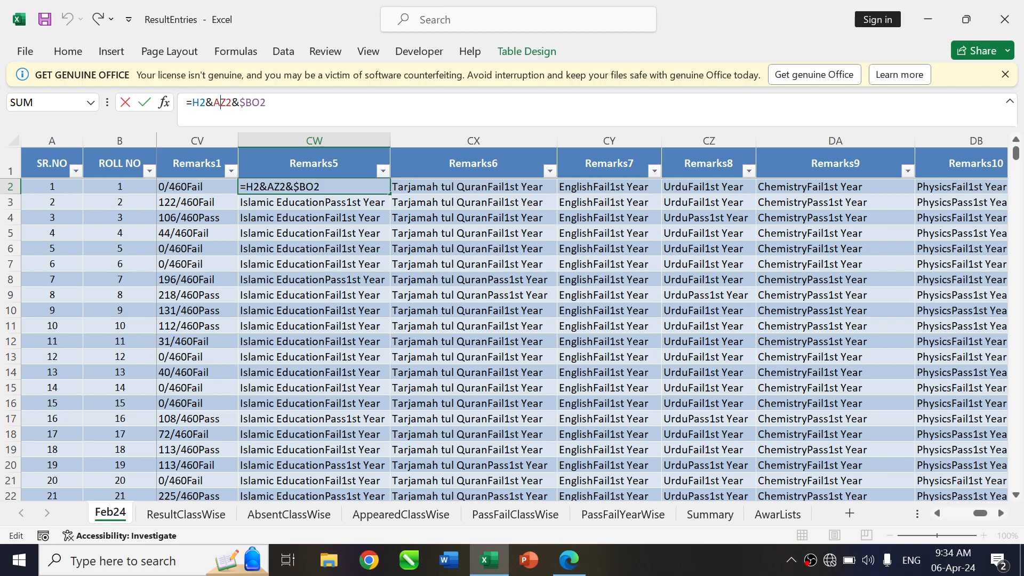
{"action": "key", "text": "Return"}
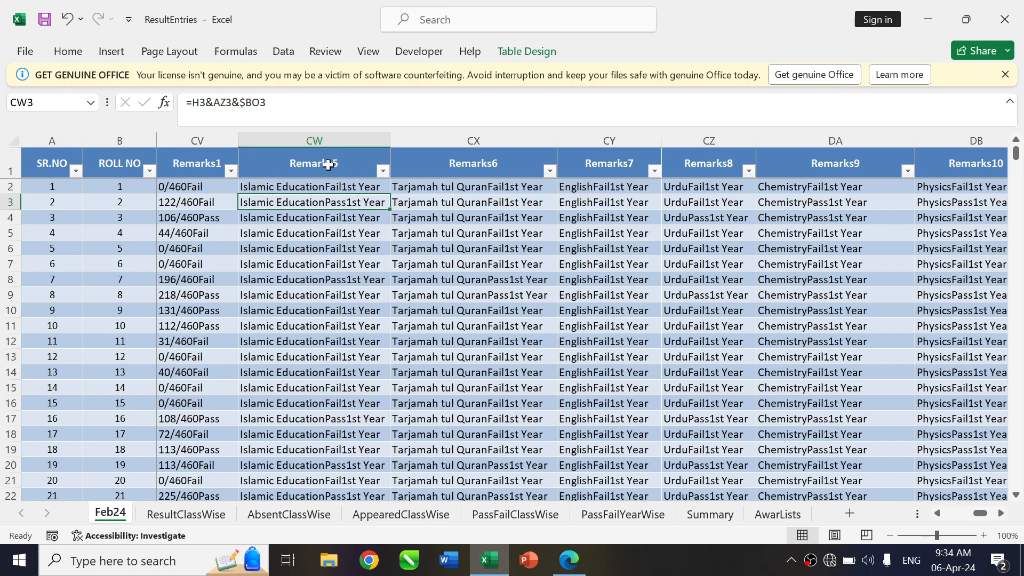
Check the formulas in row 2 of the Remarks5, Remarks6 and Remarks7 columns on the Feb24 sheet.
{"action": "left_click", "coordinate": [369, 187]}
{"action": "left_click", "coordinate": [472, 188]}
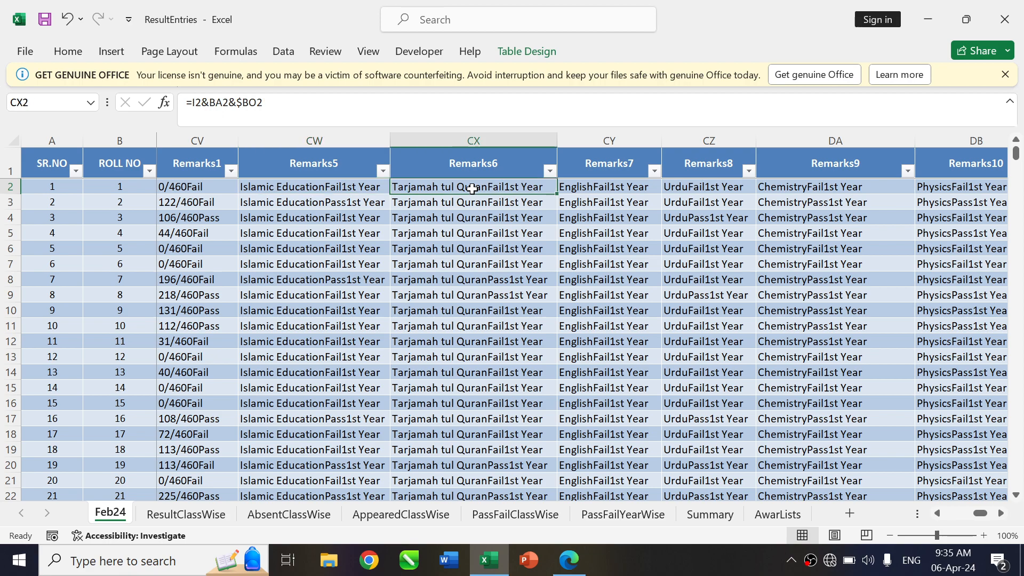
{"action": "left_click", "coordinate": [598, 187]}
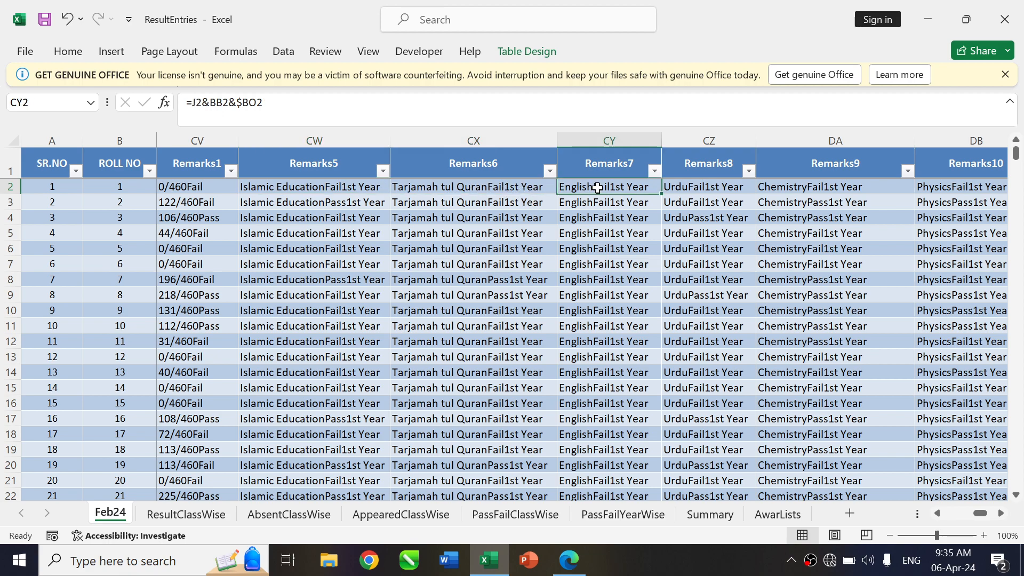
Return to the Summary sheet and examine which cells form the criteria of the 1st Year Biology pass-count formula in K5.
{"action": "left_click", "coordinate": [725, 520]}
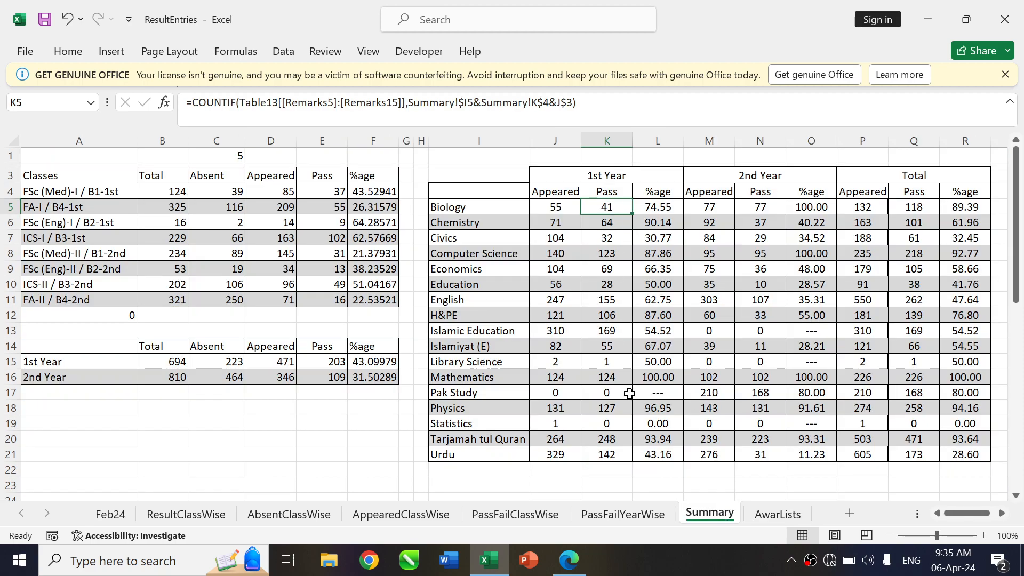
{"action": "key", "text": "F2"}
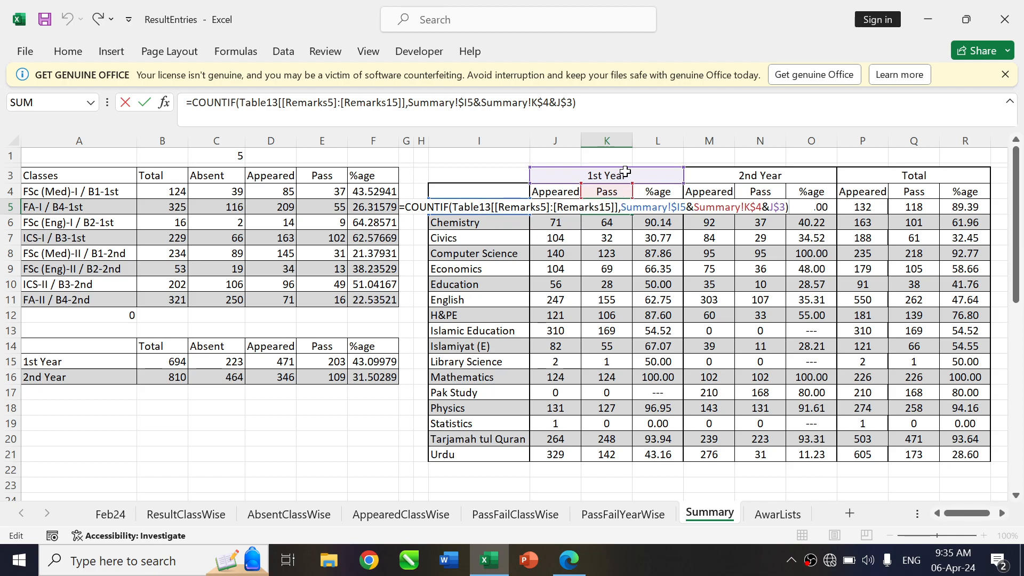
{"action": "key", "text": "Return"}
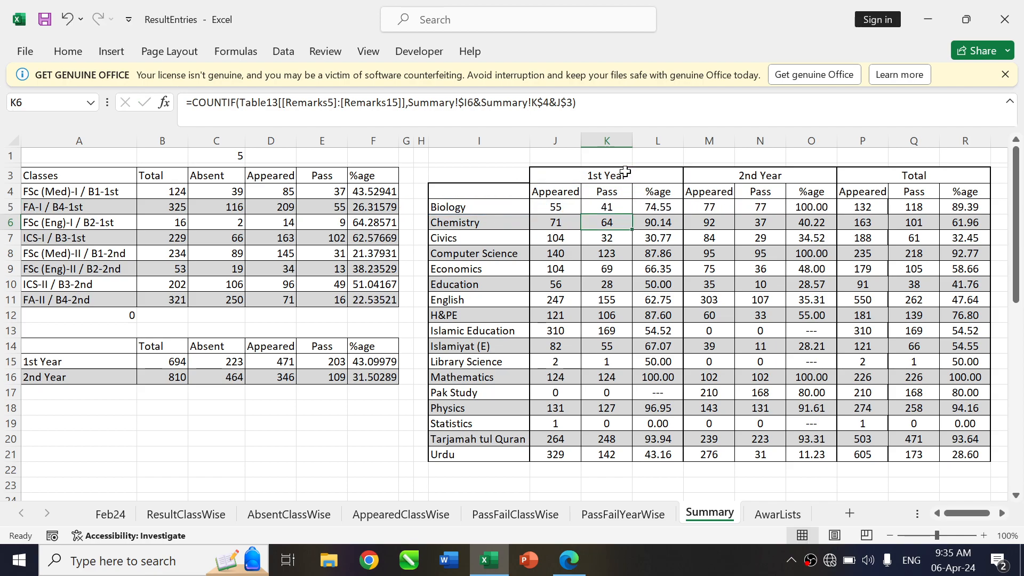
{"action": "key", "text": "Up"}
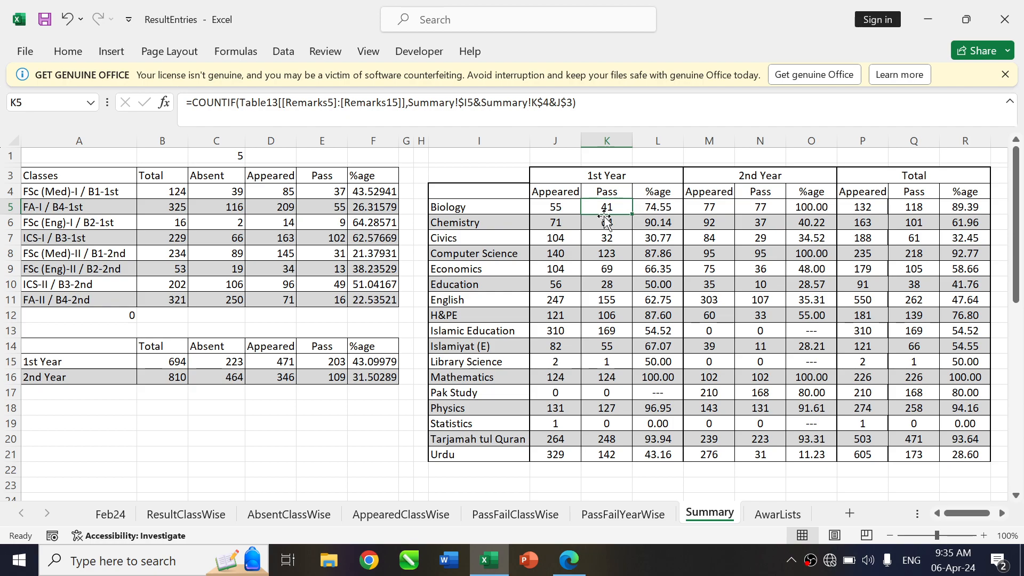
Examine the 2nd Year Biology COUNTIF formulas in M5 and N5, including their source columns and criteria cells.
{"action": "left_click", "coordinate": [712, 205]}
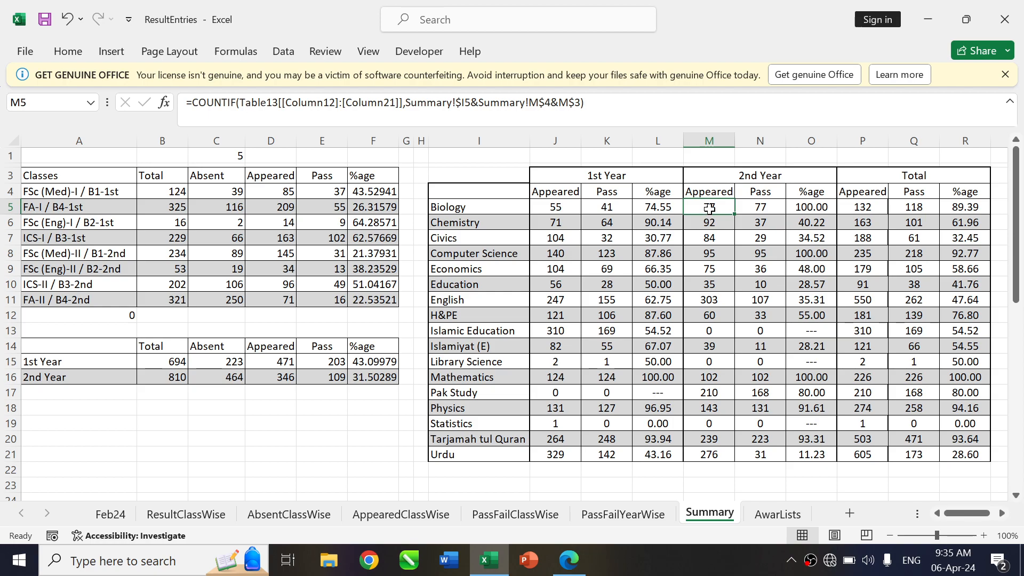
{"action": "double_click", "coordinate": [710, 209]}
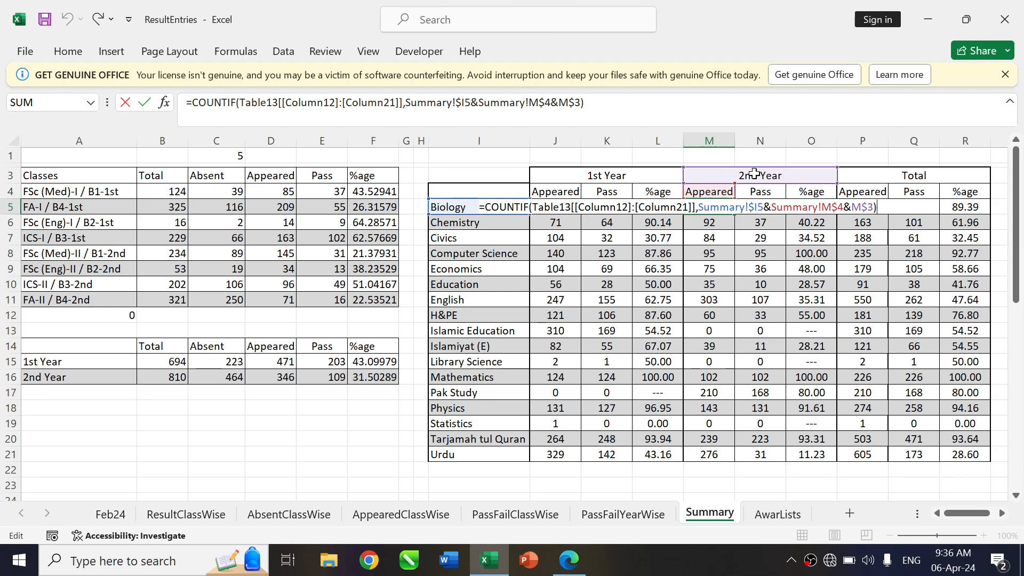
{"action": "key", "text": "Tab"}
{"action": "key", "text": "Tab"}
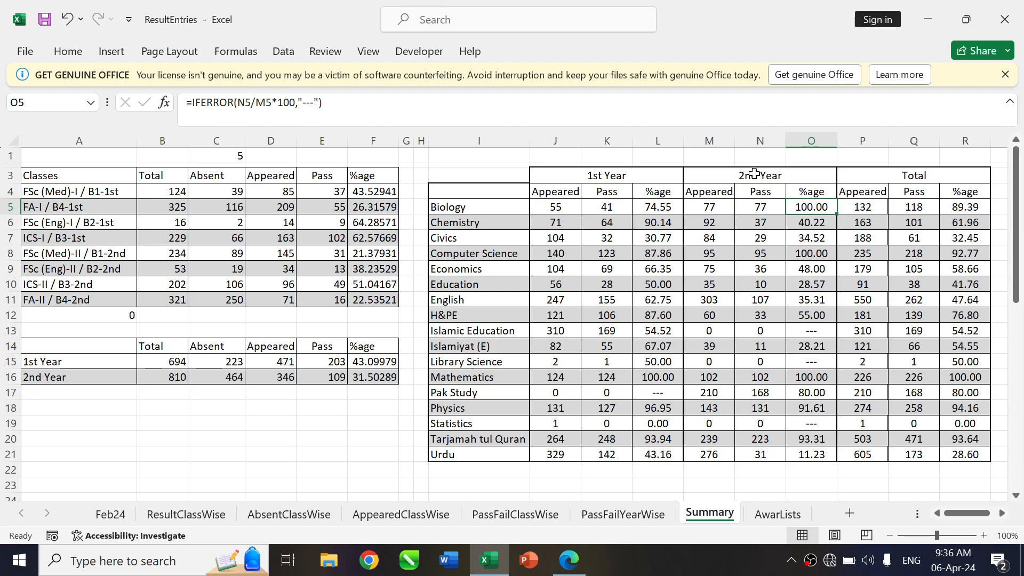
{"action": "key", "text": "Left"}
{"action": "key", "text": "F2"}
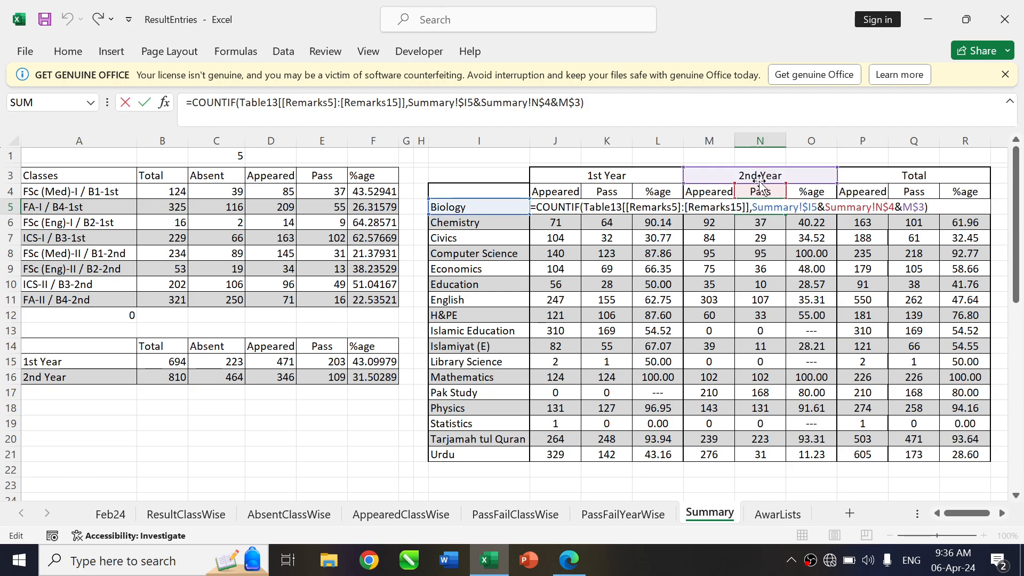
{"action": "key", "text": "Return"}
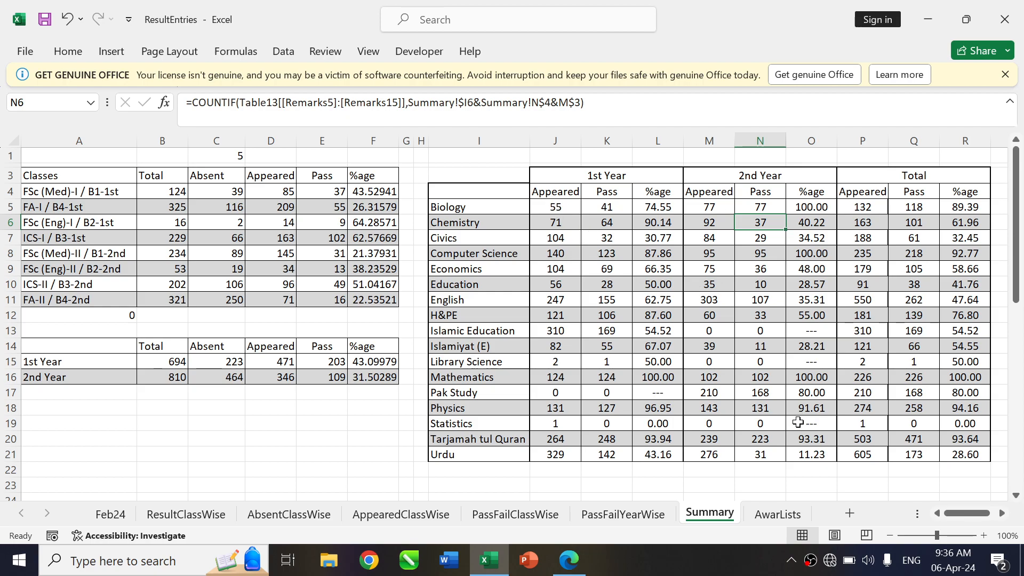
Check the IFERROR percentage formulas in O13, L17 and L5 against the appeared and pass counts they divide.
{"action": "left_click", "coordinate": [812, 335]}
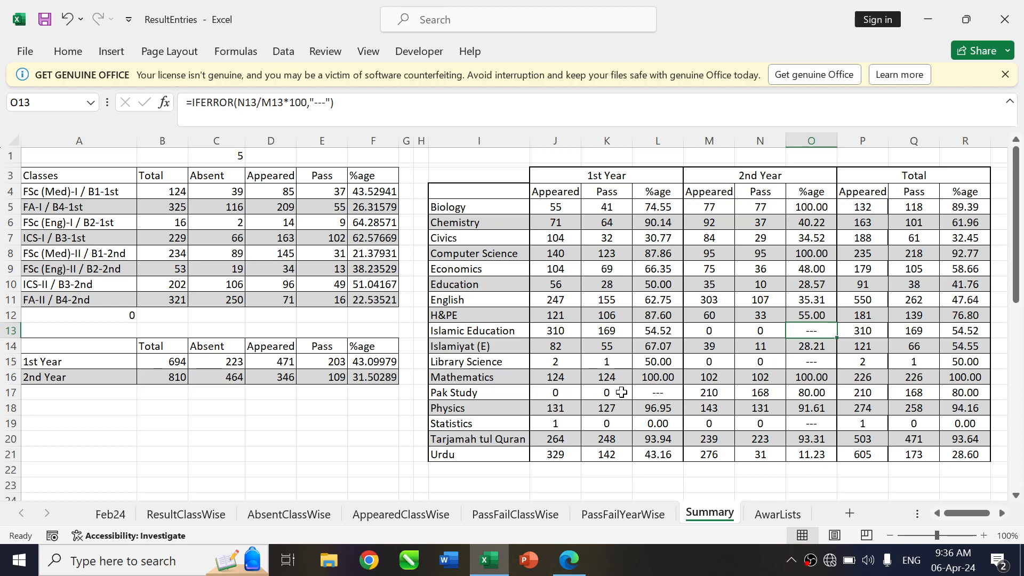
{"action": "left_click", "coordinate": [651, 390]}
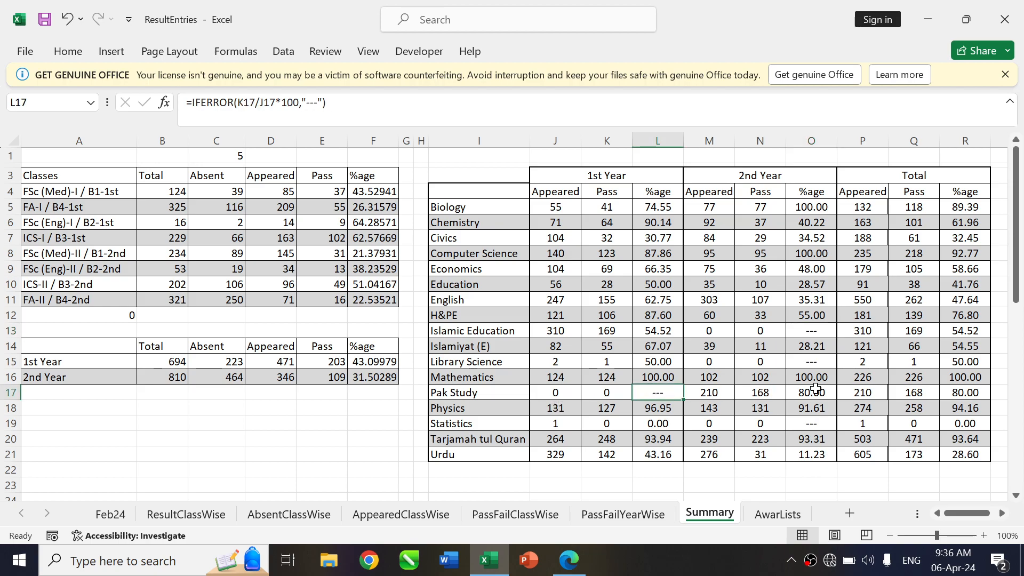
{"action": "left_click_drag", "start_coordinate": [552, 393], "coordinate": [595, 393]}
{"action": "left_click", "coordinate": [658, 390]}
{"action": "left_click", "coordinate": [665, 207]}
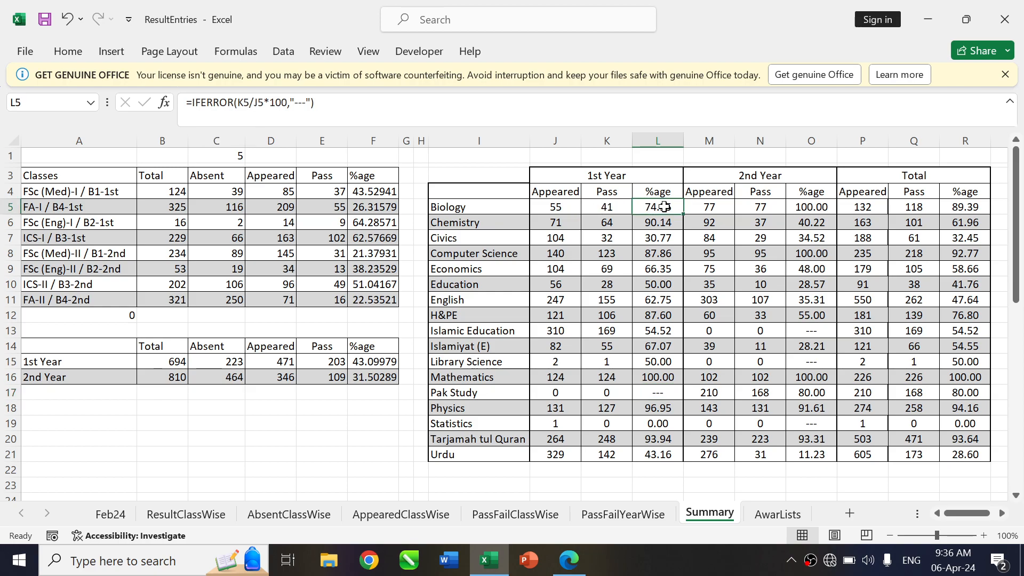
{"action": "left_click", "coordinate": [663, 397]}
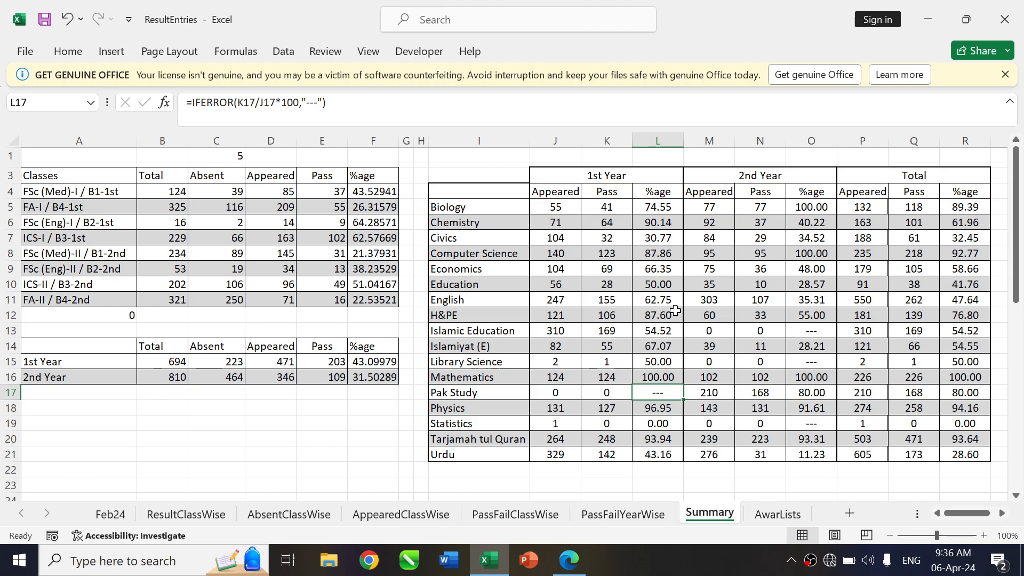
{"action": "left_click_drag", "start_coordinate": [485, 179], "coordinate": [906, 455]}
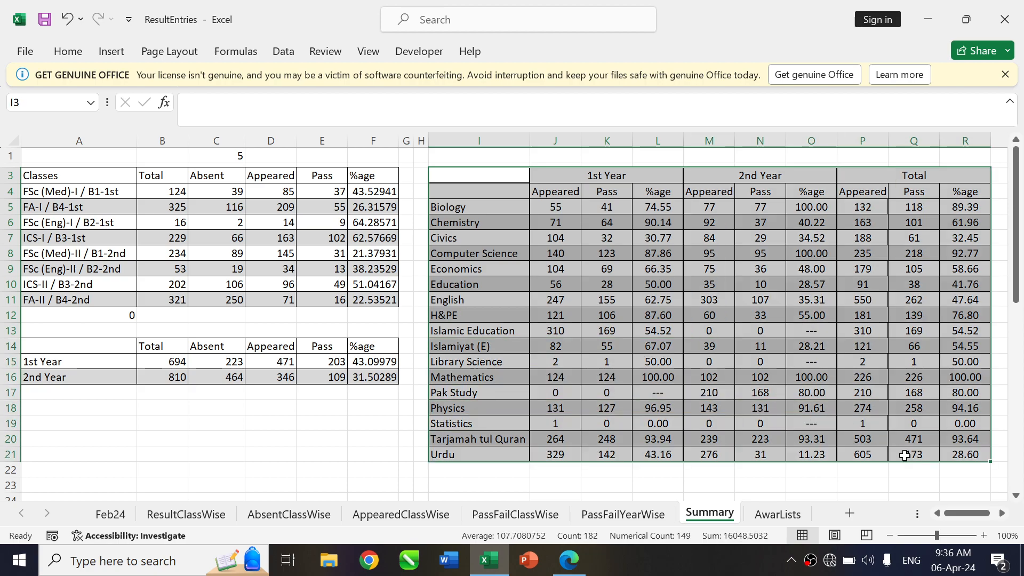
{"action": "right_click", "coordinate": [818, 329]}
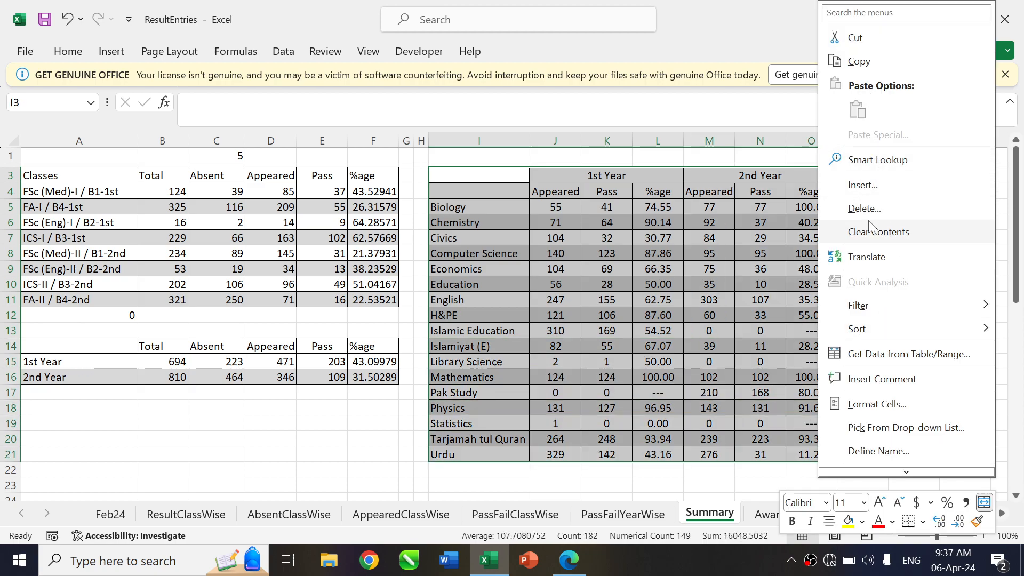
{"action": "left_click", "coordinate": [875, 61]}
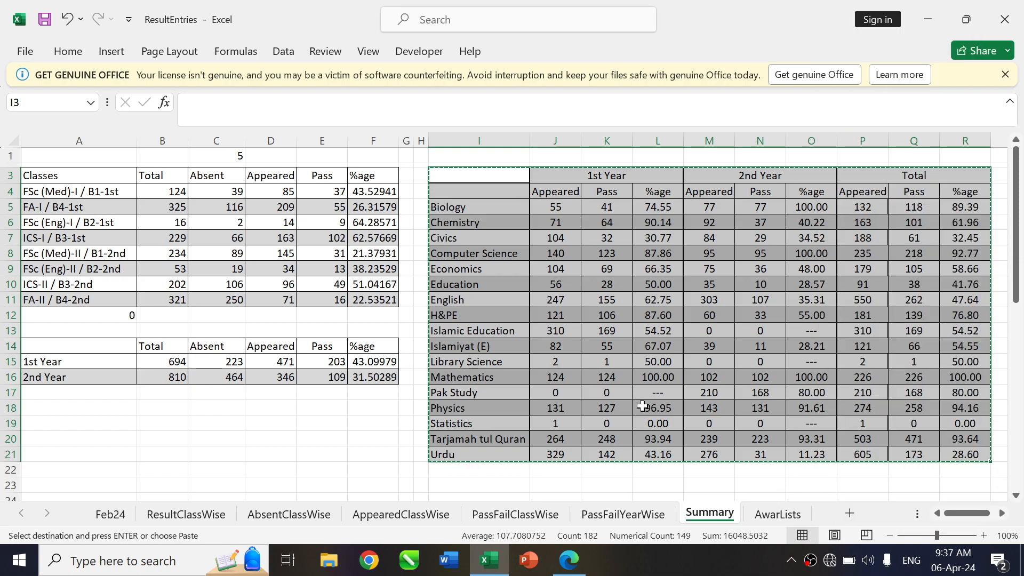
{"action": "scroll", "coordinate": [643, 407], "scroll_direction": "down", "scroll_amount": 15}
{"action": "scroll", "coordinate": [643, 407], "scroll_direction": "up", "scroll_amount": 15}
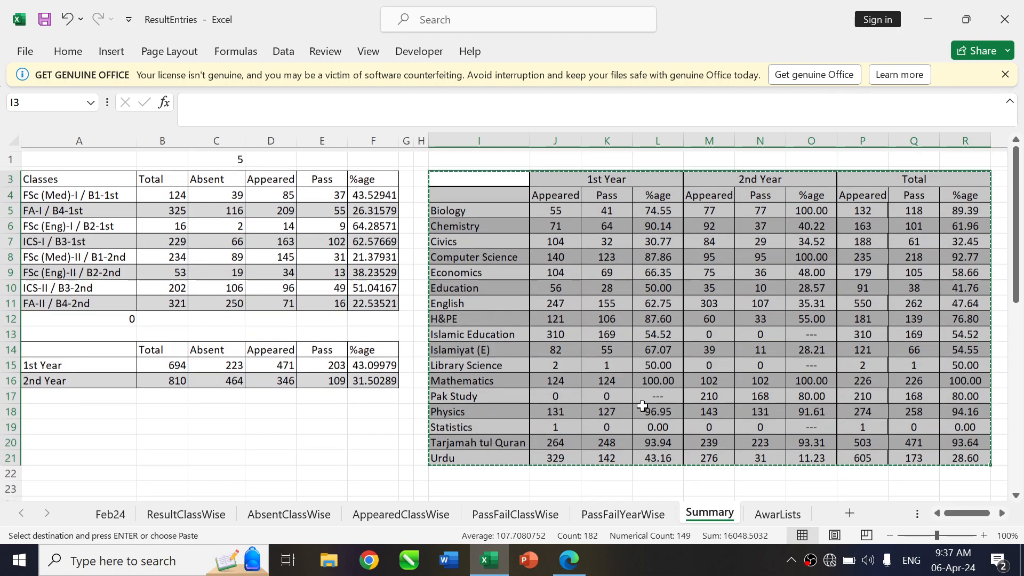
{"action": "scroll", "coordinate": [642, 406], "scroll_direction": "down", "scroll_amount": 12}
{"action": "scroll", "coordinate": [643, 407], "scroll_direction": "up", "scroll_amount": 1}
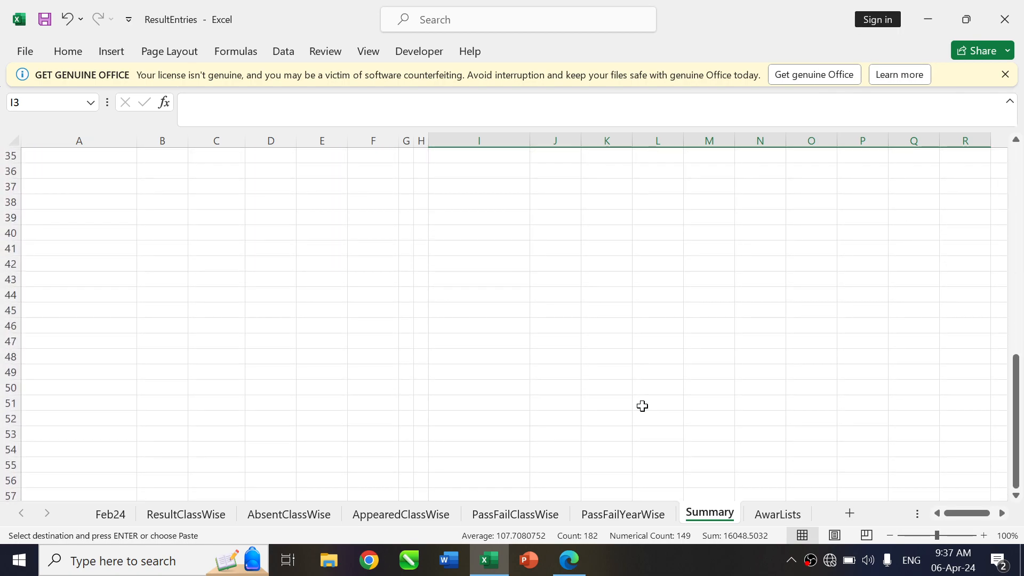
{"action": "scroll", "coordinate": [643, 407], "scroll_direction": "right", "scroll_amount": 6}
{"action": "scroll", "coordinate": [643, 406], "scroll_direction": "up", "scroll_amount": 11}
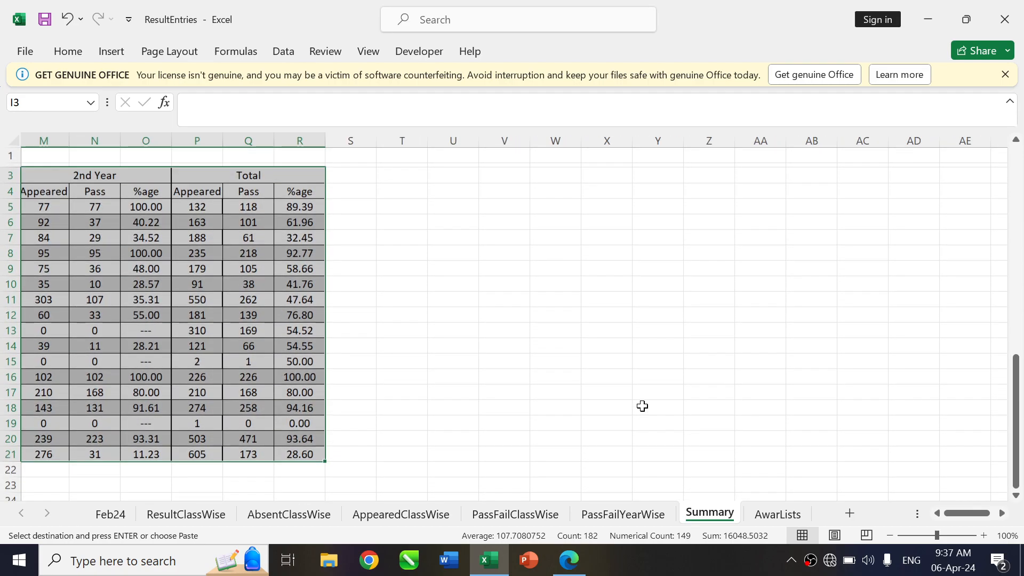
{"action": "left_click", "coordinate": [521, 176]}
{"action": "right_click", "coordinate": [521, 176]}
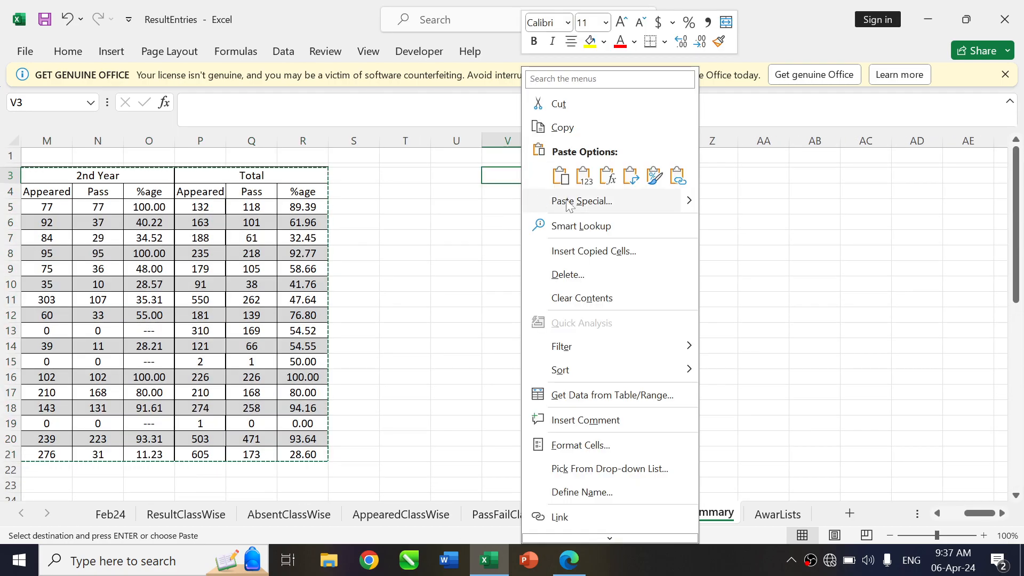
{"action": "mouse_move", "coordinate": [688, 201]}
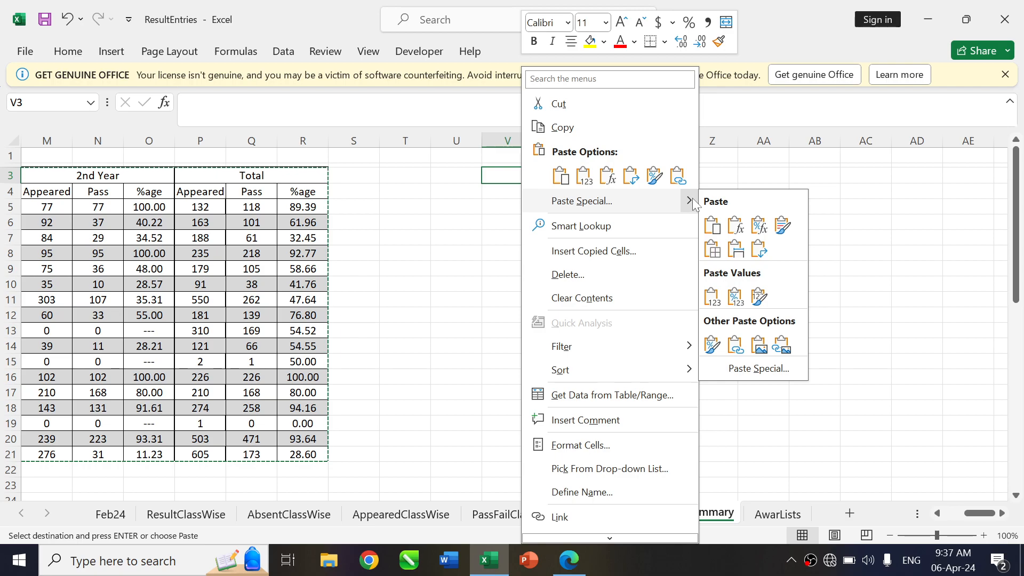
{"action": "left_click", "coordinate": [781, 346]}
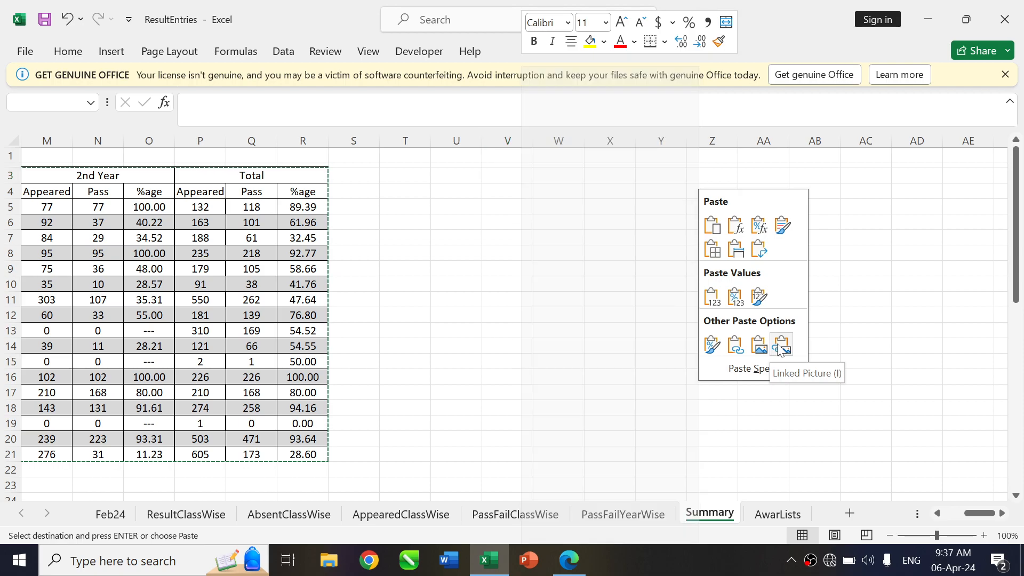
{"action": "key", "text": "Escape"}
{"action": "key", "text": "Escape"}
{"action": "key", "text": "Escape"}
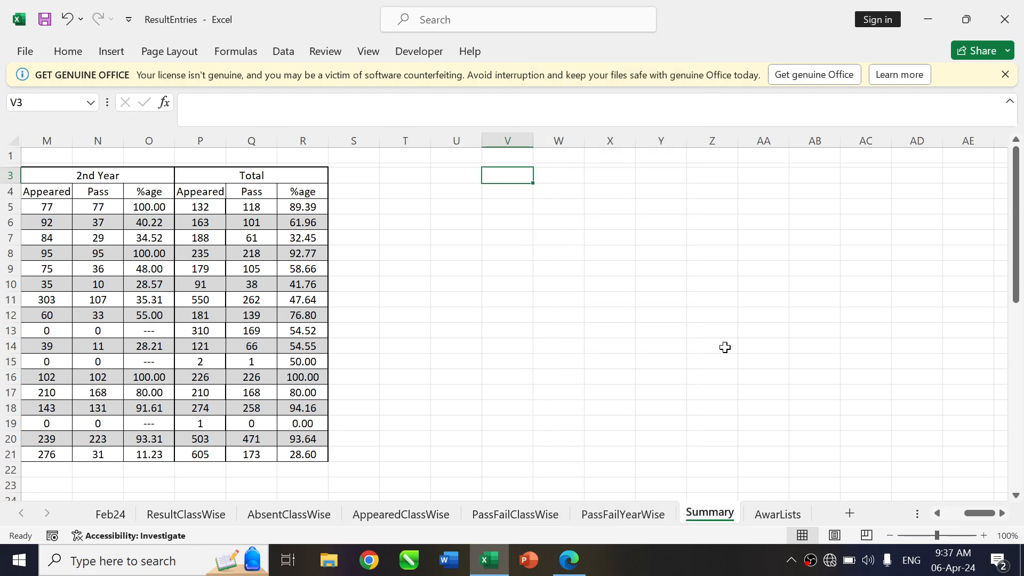
{"action": "left_click", "coordinate": [291, 207]}
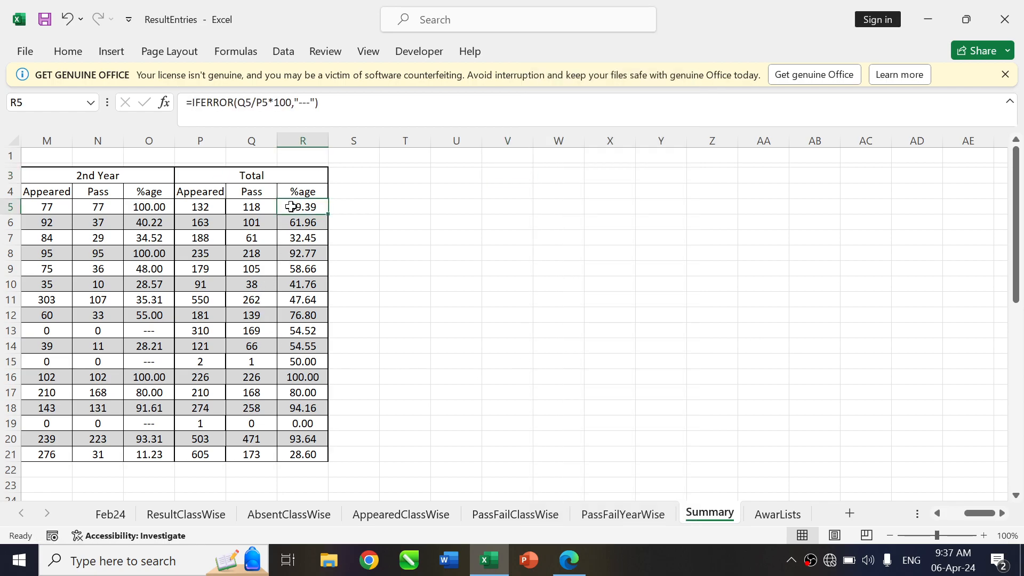
{"action": "left_click", "coordinate": [699, 256]}
{"action": "right_click", "coordinate": [699, 256]}
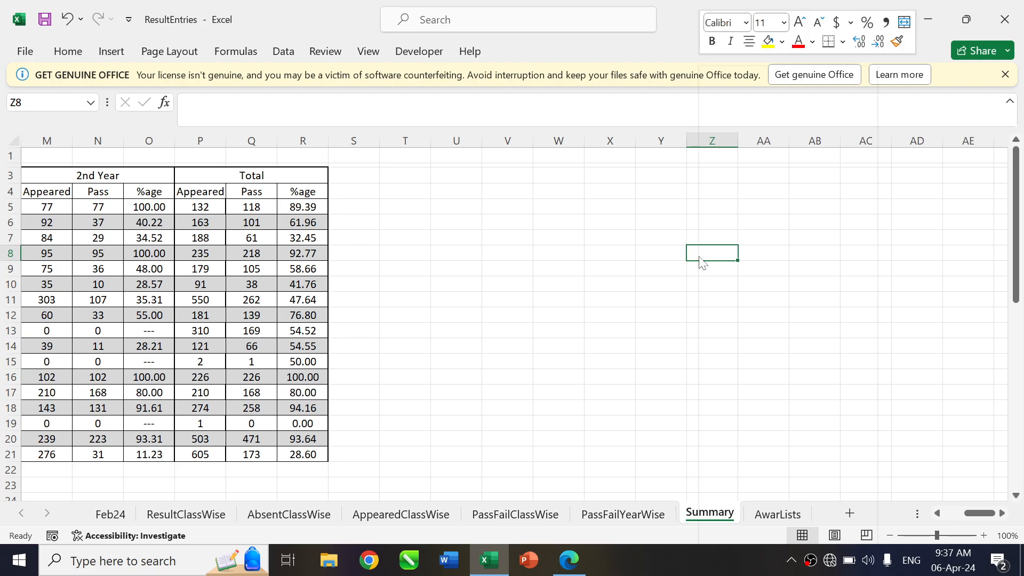
{"action": "left_click", "coordinate": [603, 212]}
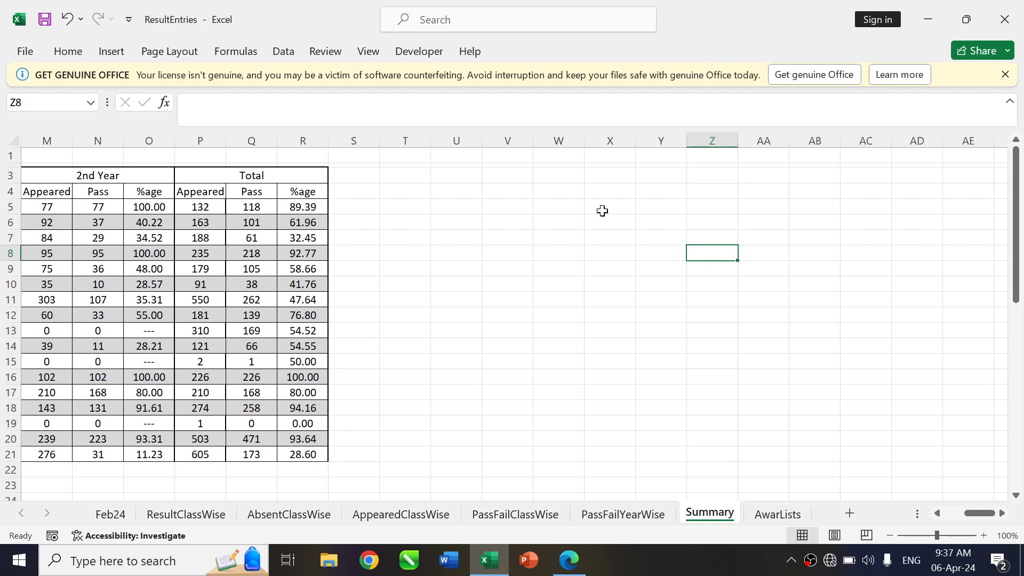
Copy the subject-wise table on the Summary sheet, from column I through column R down to the Urdu row.
{"action": "scroll", "coordinate": [535, 208], "scroll_direction": "left", "scroll_amount": 6}
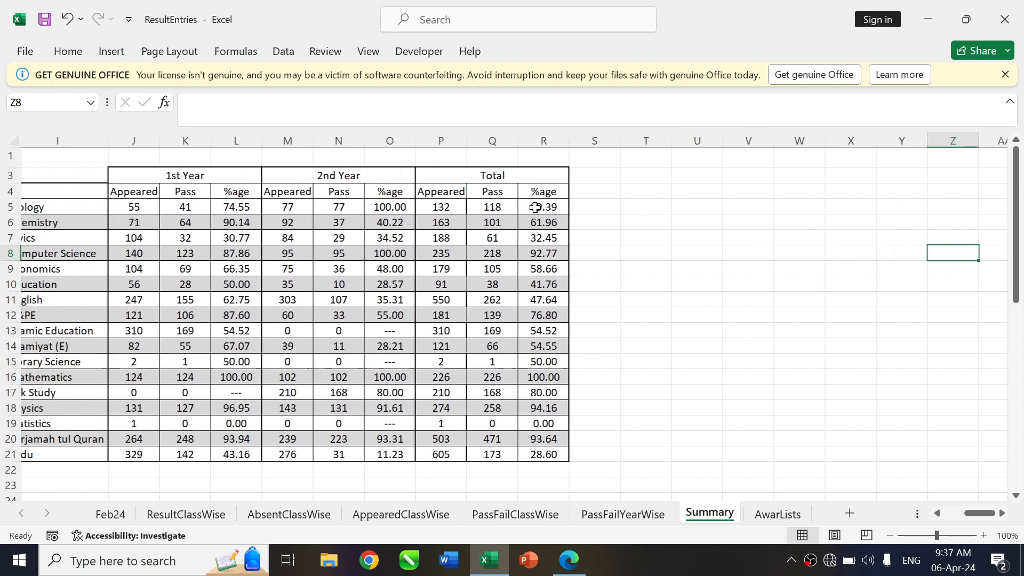
{"action": "scroll", "coordinate": [535, 208], "scroll_direction": "down", "scroll_amount": 5}
{"action": "scroll", "coordinate": [535, 207], "scroll_direction": "up", "scroll_amount": 1}
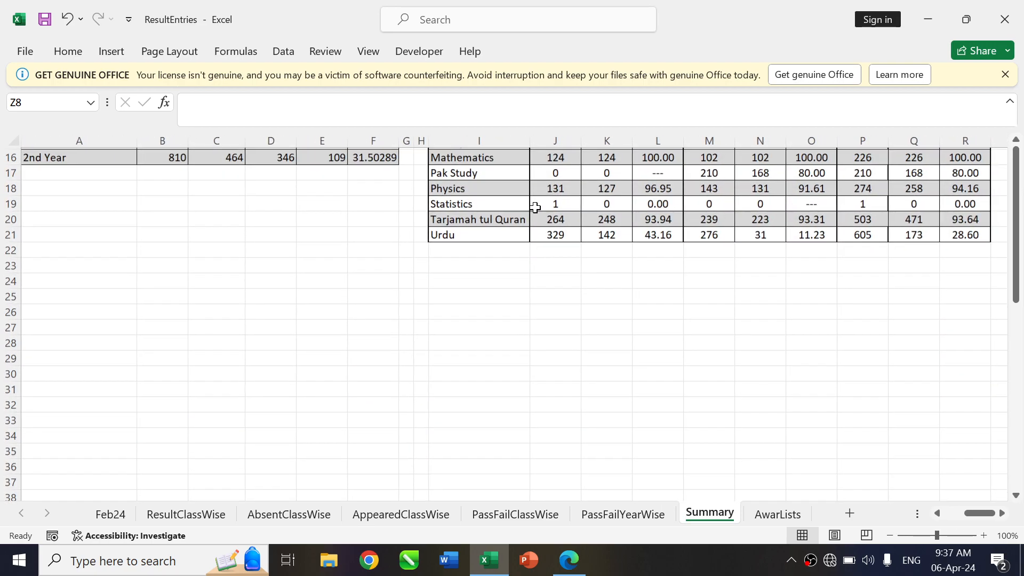
{"action": "scroll", "coordinate": [346, 356], "scroll_direction": "up", "scroll_amount": 2}
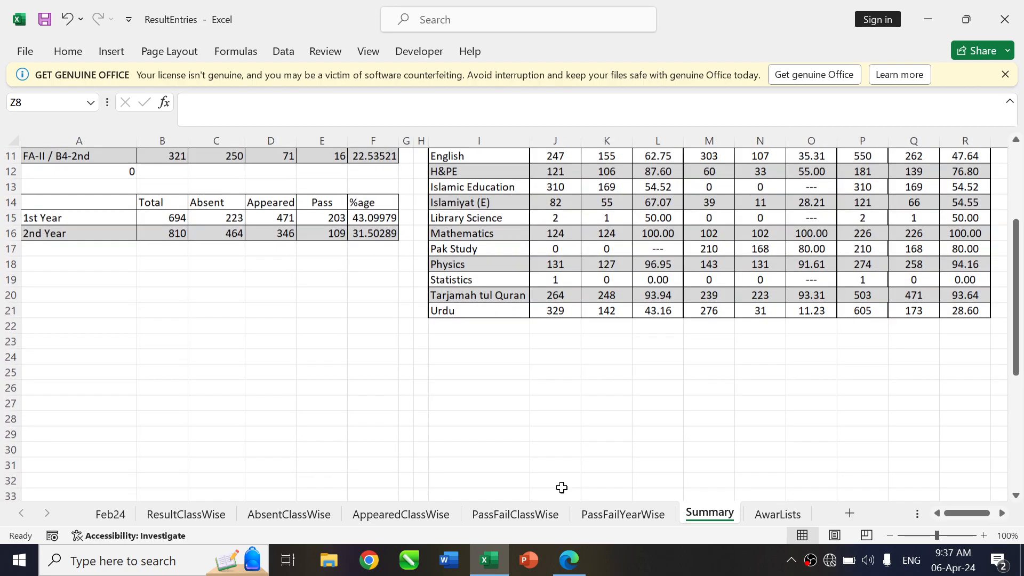
{"action": "left_click", "coordinate": [557, 480]}
{"action": "scroll", "coordinate": [524, 354], "scroll_direction": "down", "scroll_amount": 8}
{"action": "scroll", "coordinate": [524, 354], "scroll_direction": "up", "scroll_amount": 12}
{"action": "scroll", "coordinate": [523, 356], "scroll_direction": "down", "scroll_amount": 1}
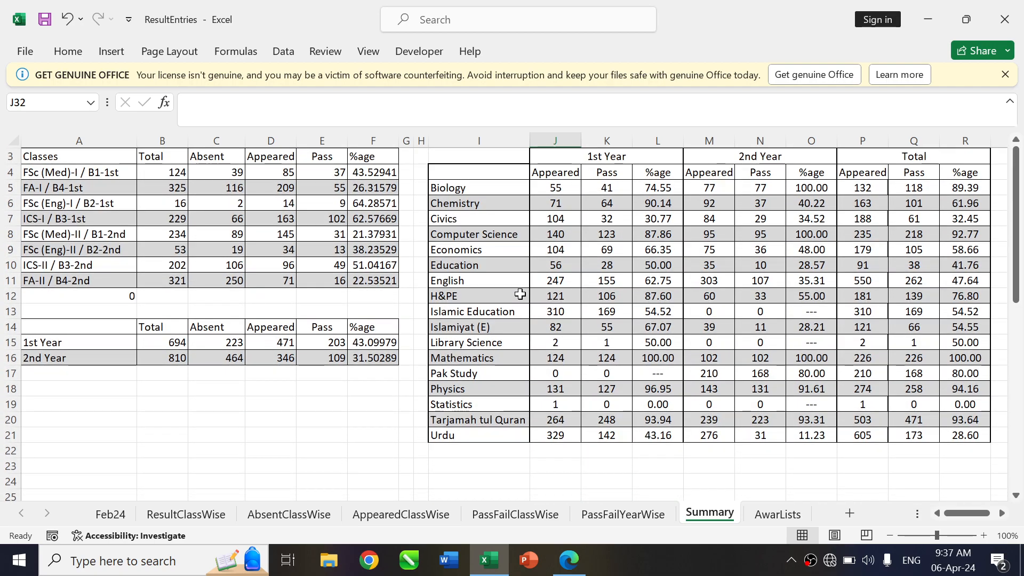
{"action": "left_click_drag", "start_coordinate": [483, 156], "coordinate": [933, 446]}
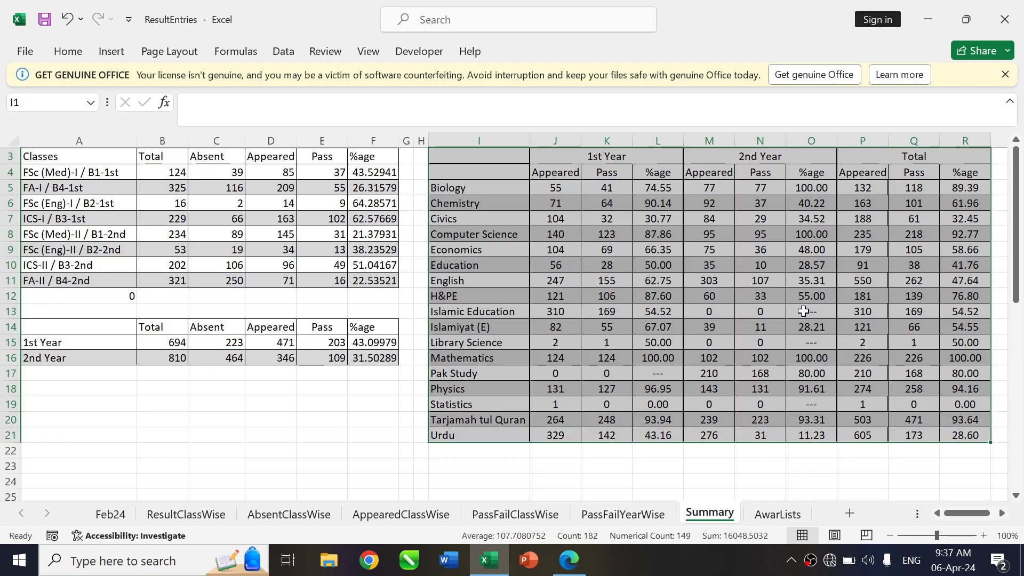
{"action": "right_click", "coordinate": [784, 283]}
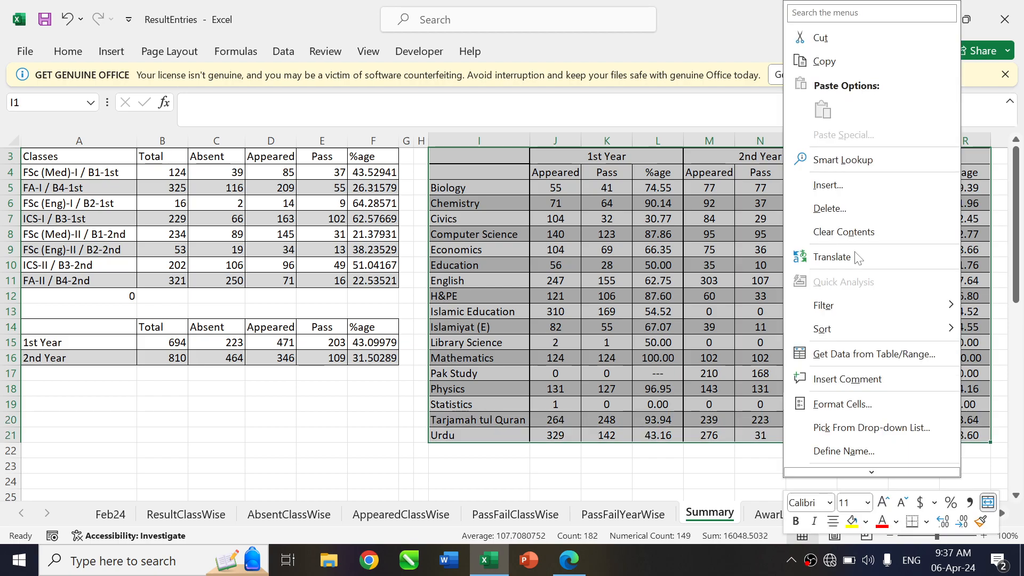
{"action": "left_click", "coordinate": [845, 63]}
Try to paste the copied subject-wise table as a linked picture at cell V3.
{"action": "scroll", "coordinate": [870, 314], "scroll_direction": "right", "scroll_amount": 5}
{"action": "scroll", "coordinate": [874, 316], "scroll_direction": "left", "scroll_amount": 1}
{"action": "scroll", "coordinate": [876, 318], "scroll_direction": "up", "scroll_amount": 2}
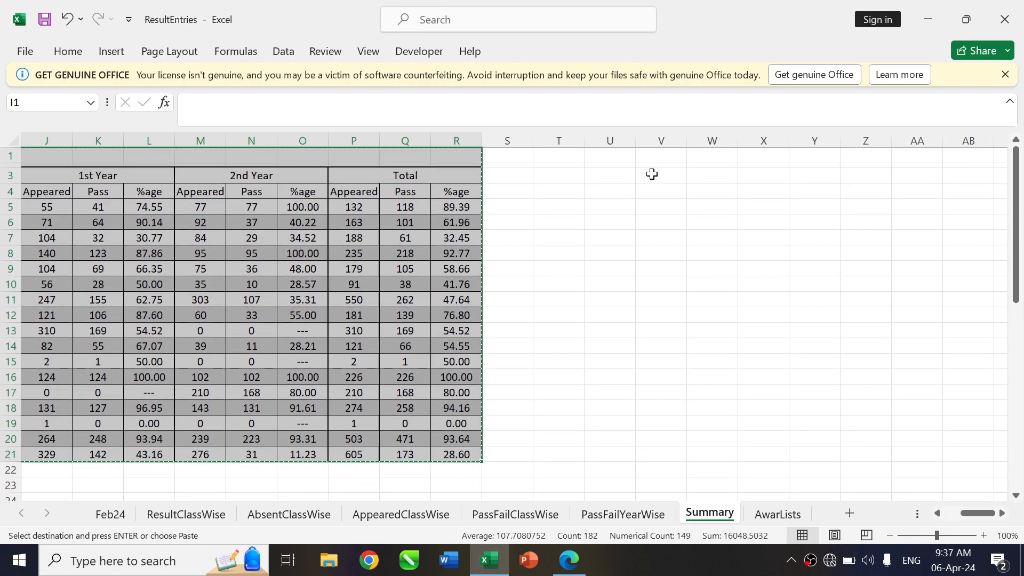
{"action": "left_click", "coordinate": [653, 175]}
{"action": "right_click", "coordinate": [653, 175]}
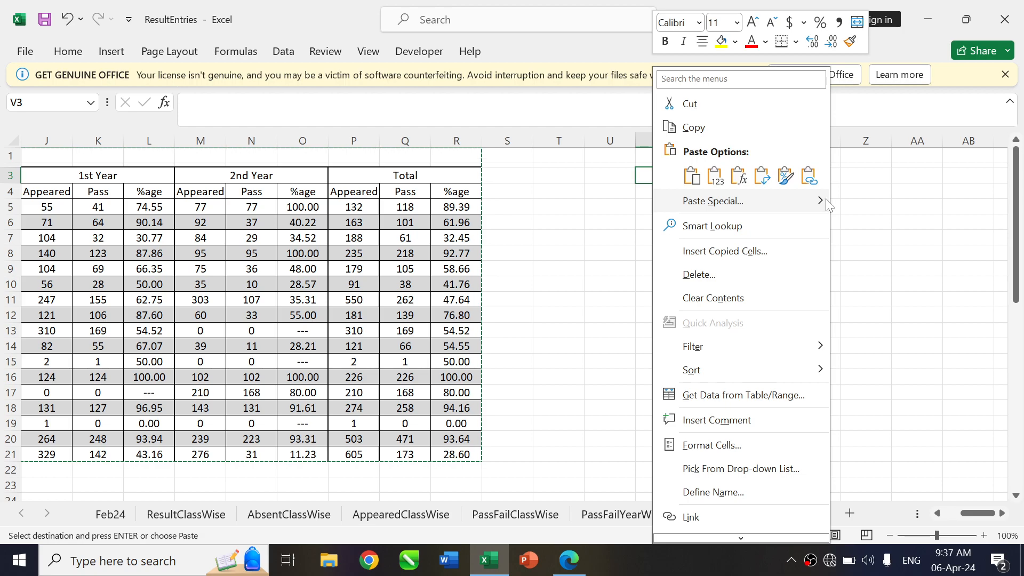
{"action": "mouse_move", "coordinate": [758, 202]}
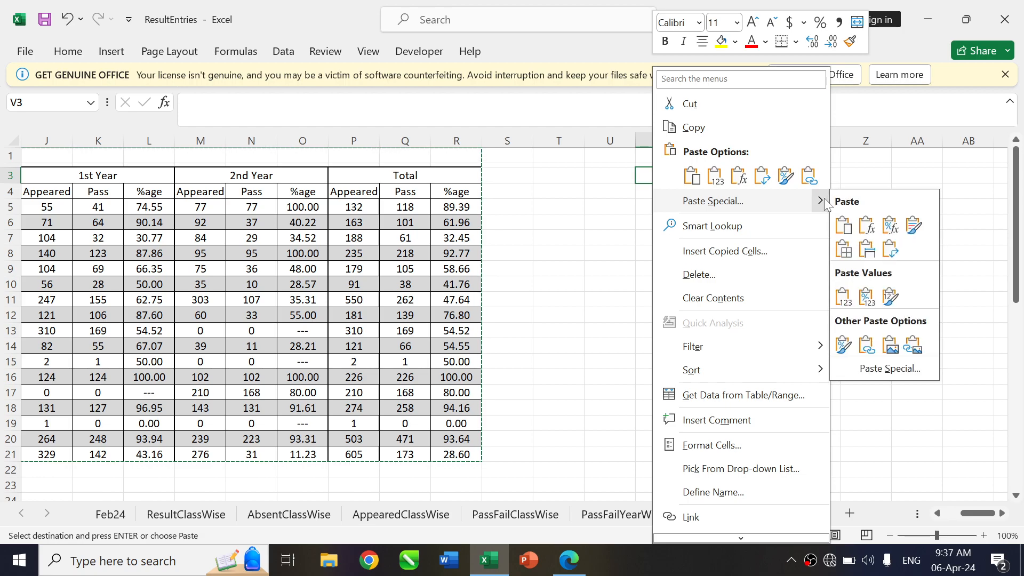
{"action": "left_click", "coordinate": [912, 347]}
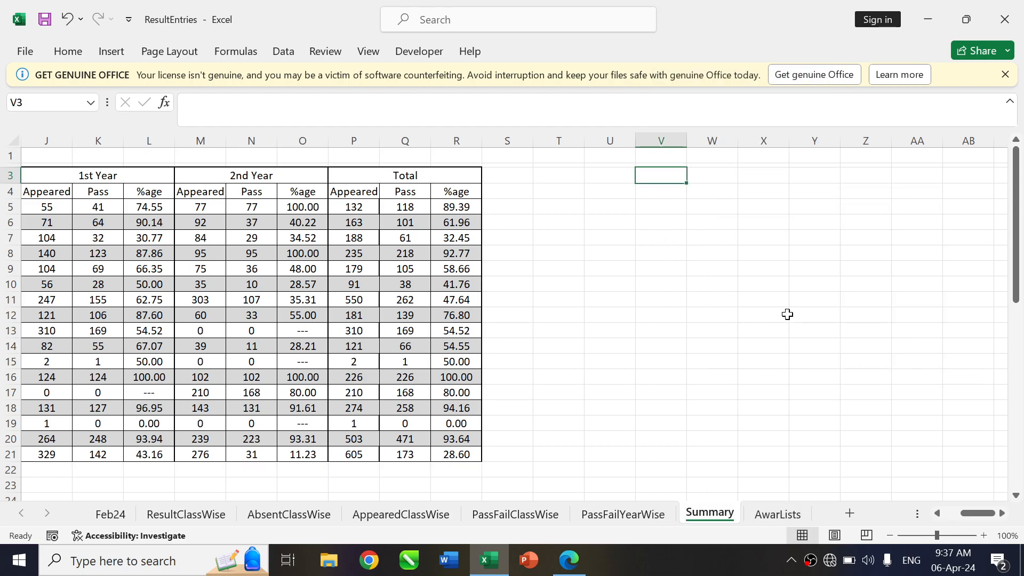
{"action": "left_click", "coordinate": [690, 236]}
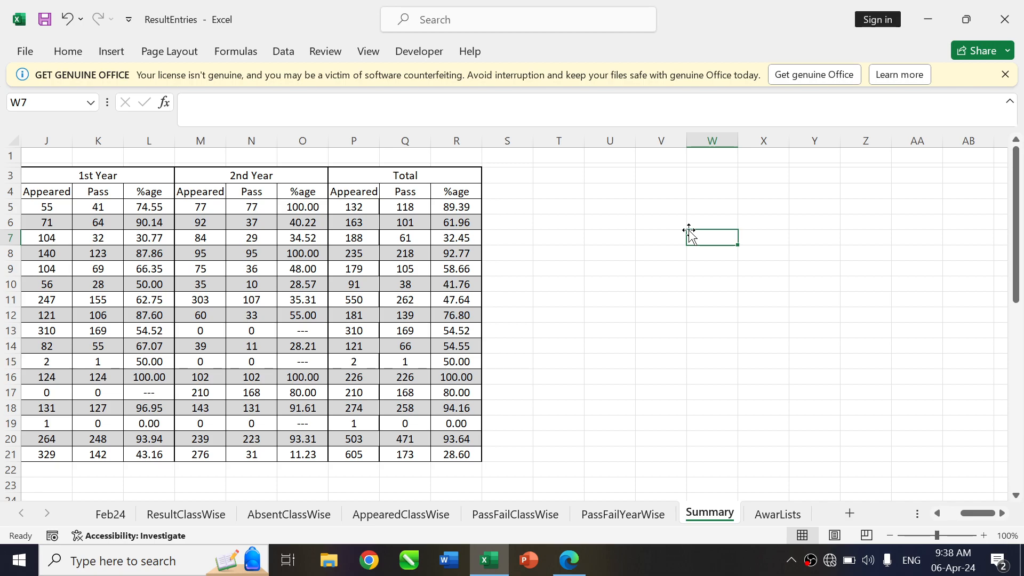
Compare the 1st Year Appeared COUNTIF formulas for Biology and Chemistry in J5 and J6 with the subject name in I5.
{"action": "scroll", "coordinate": [688, 235], "scroll_direction": "left", "scroll_amount": 5}
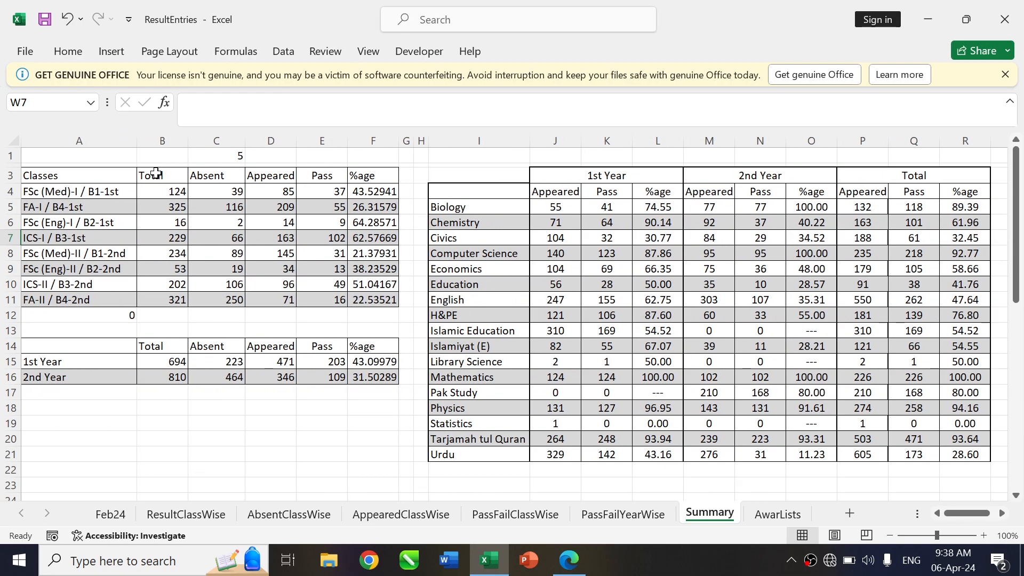
{"action": "left_click", "coordinate": [476, 208]}
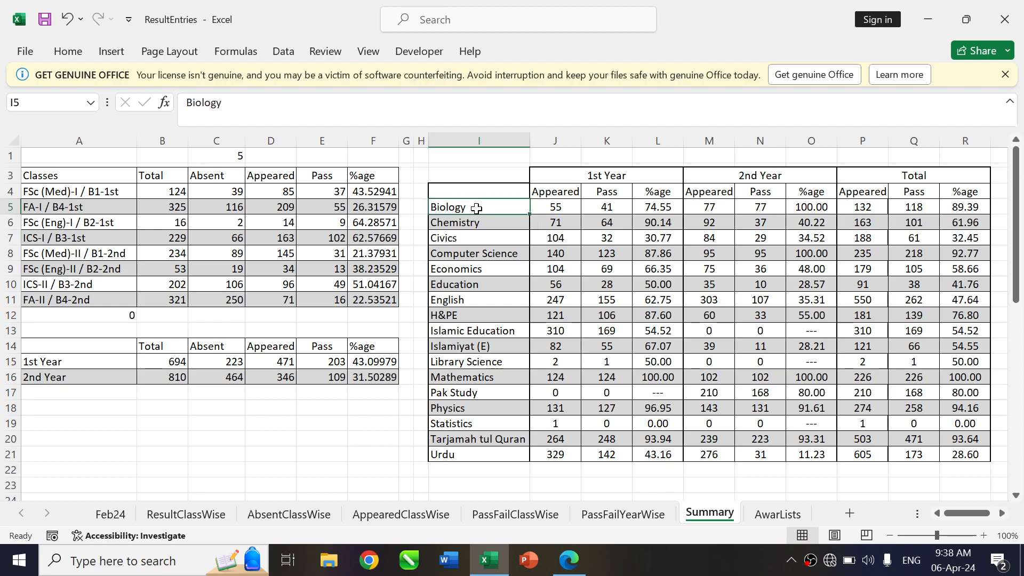
{"action": "left_click", "coordinate": [564, 211]}
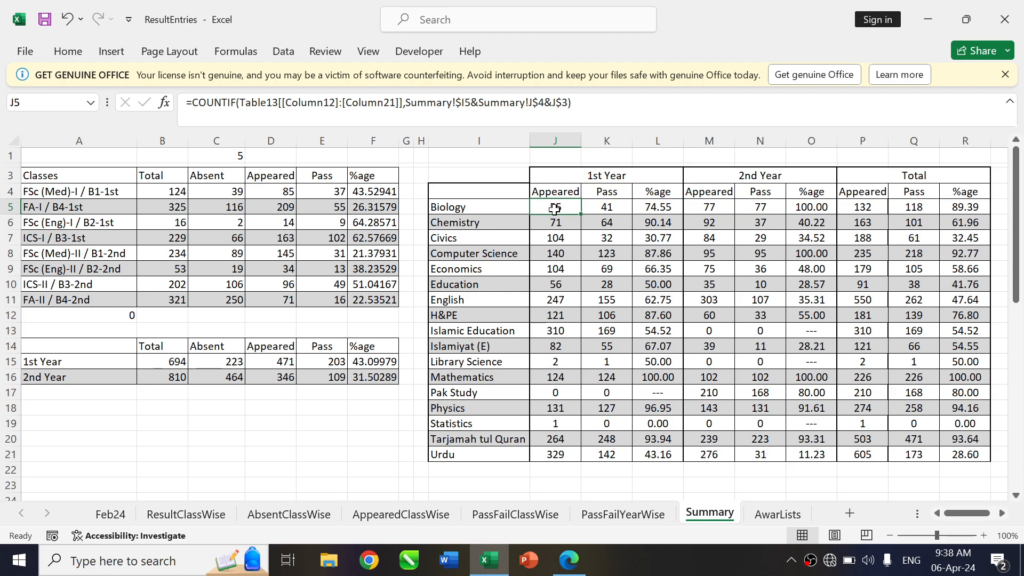
{"action": "left_click", "coordinate": [557, 226]}
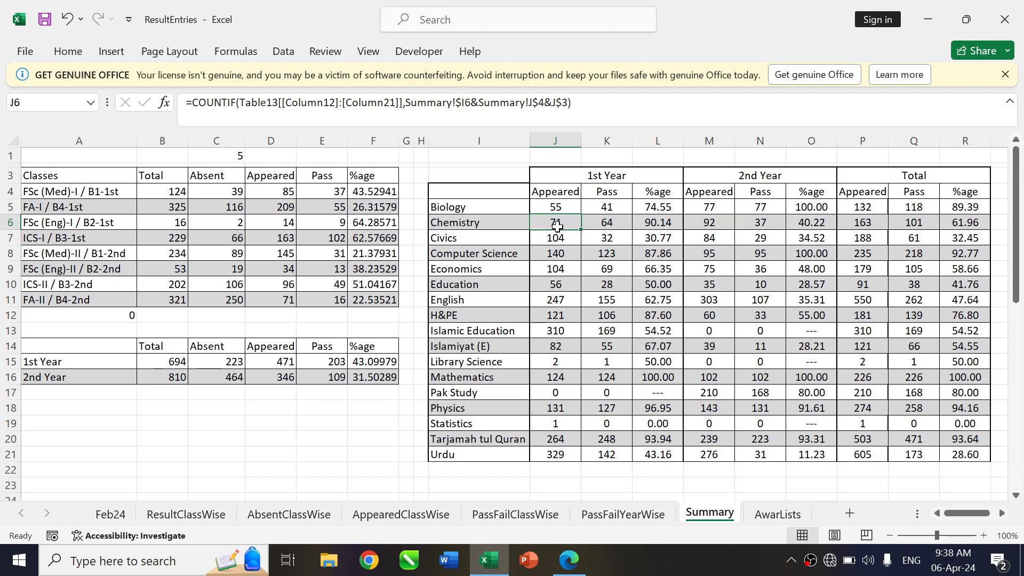
{"action": "left_click", "coordinate": [480, 208]}
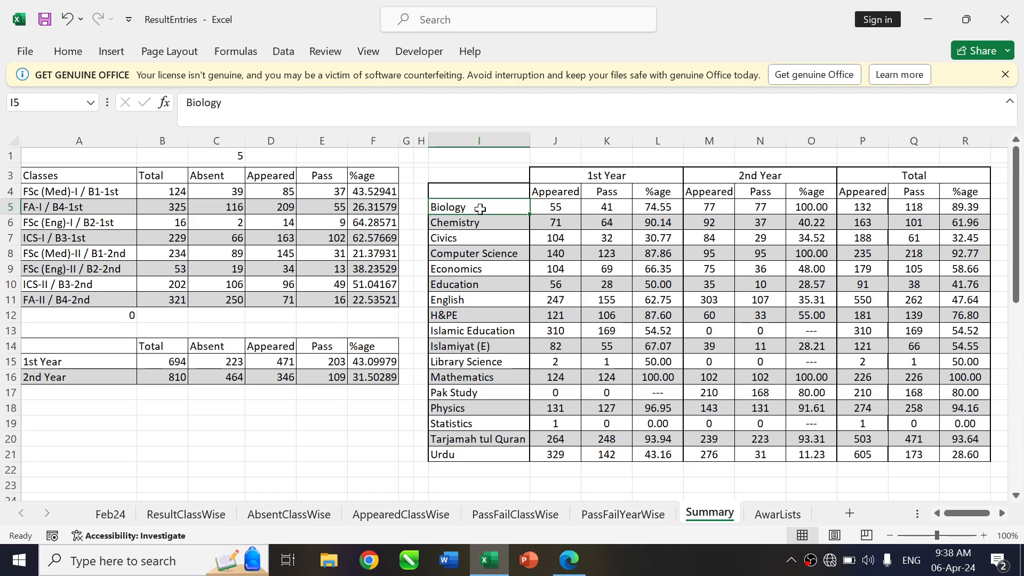